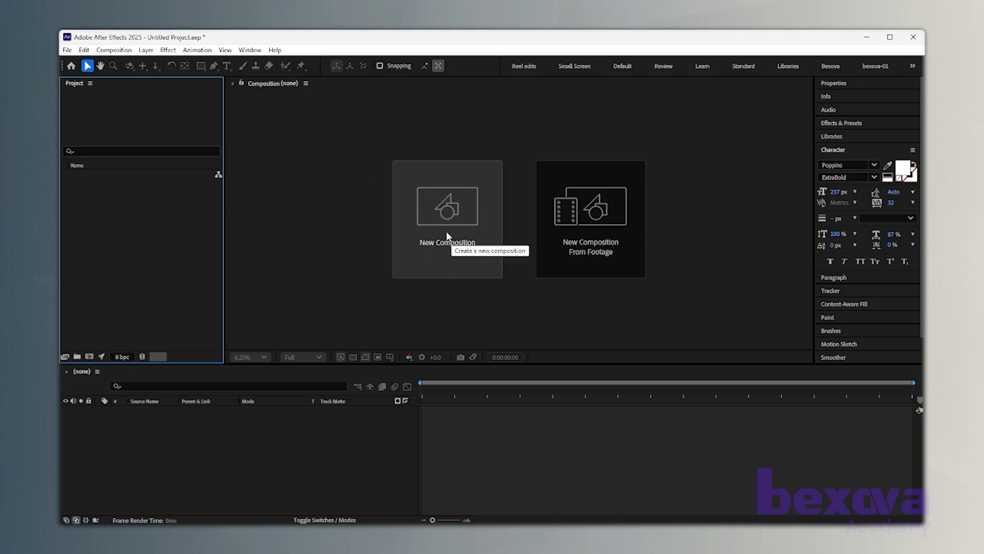
right_click(145, 219)
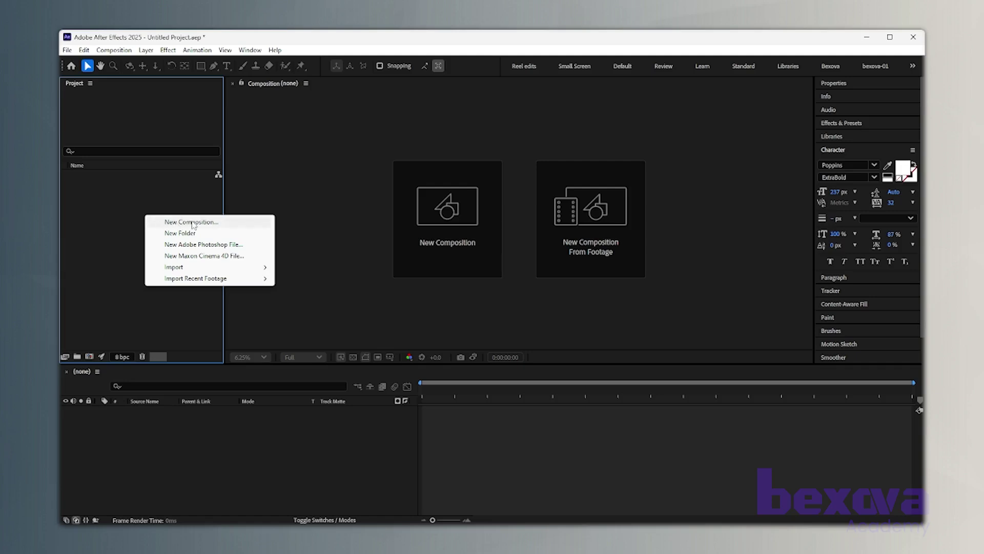
left_click(107, 256)
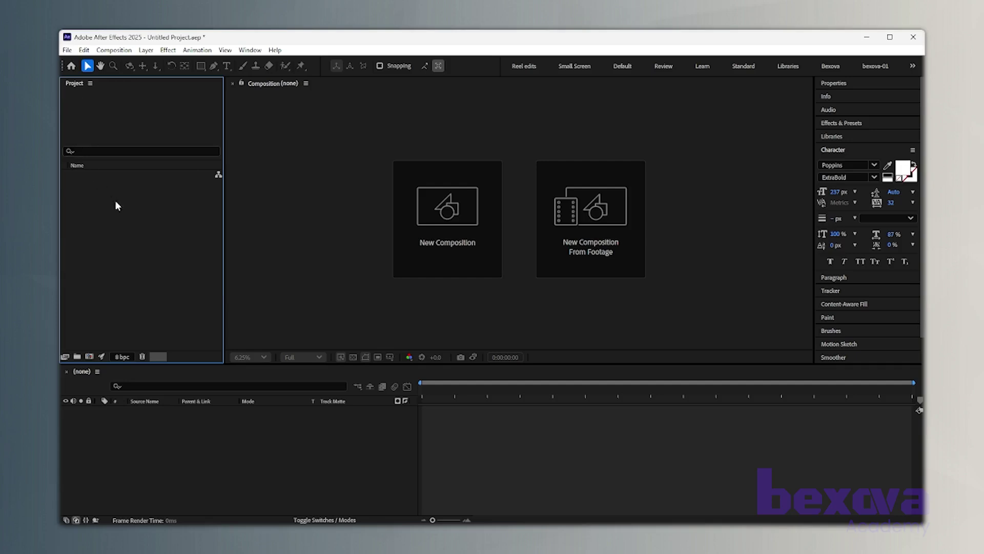
left_click(253, 51)
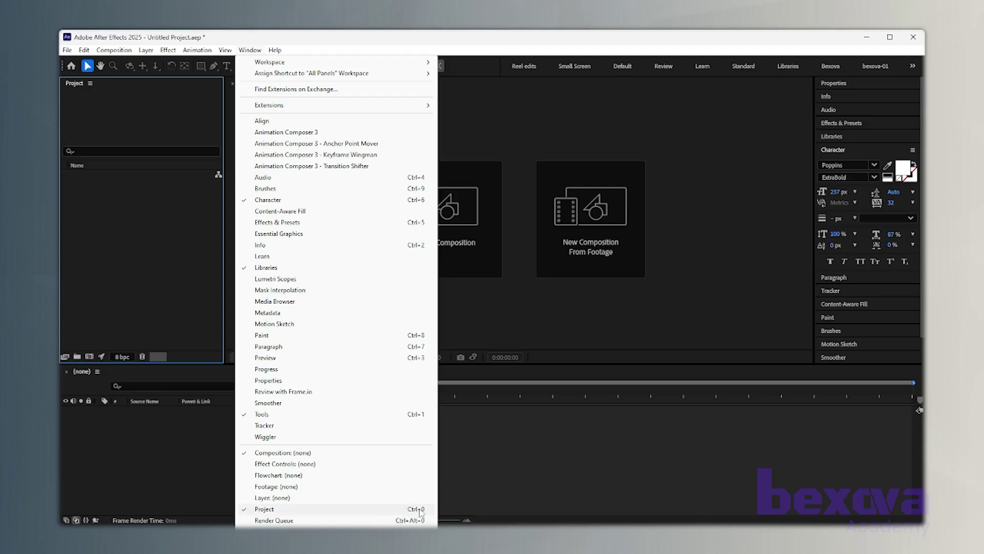
left_click(142, 306)
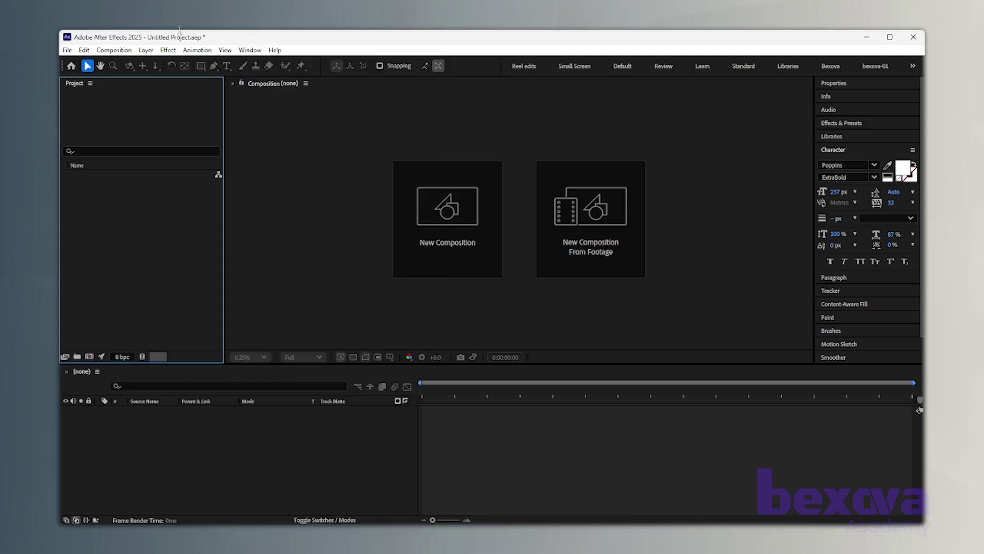
left_click(115, 50)
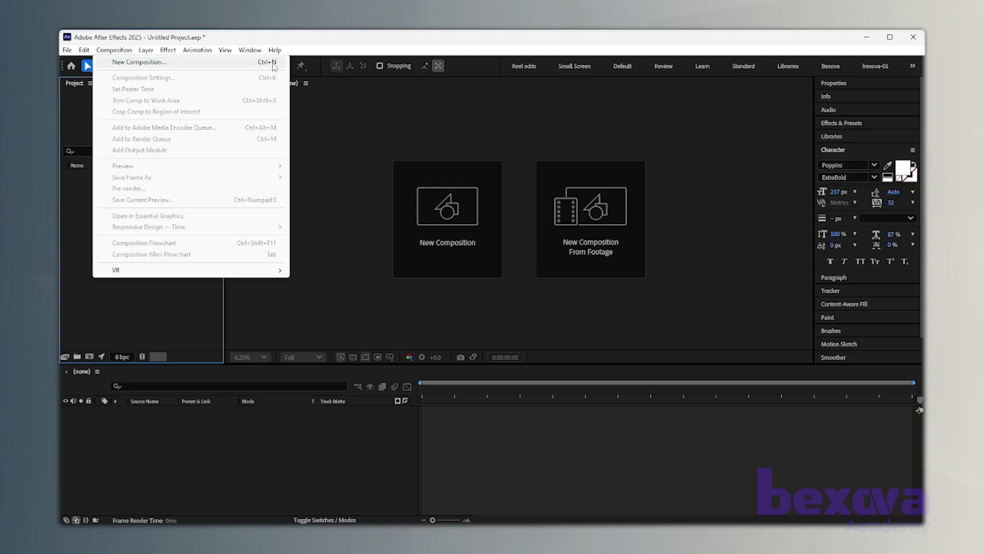
left_click(338, 187)
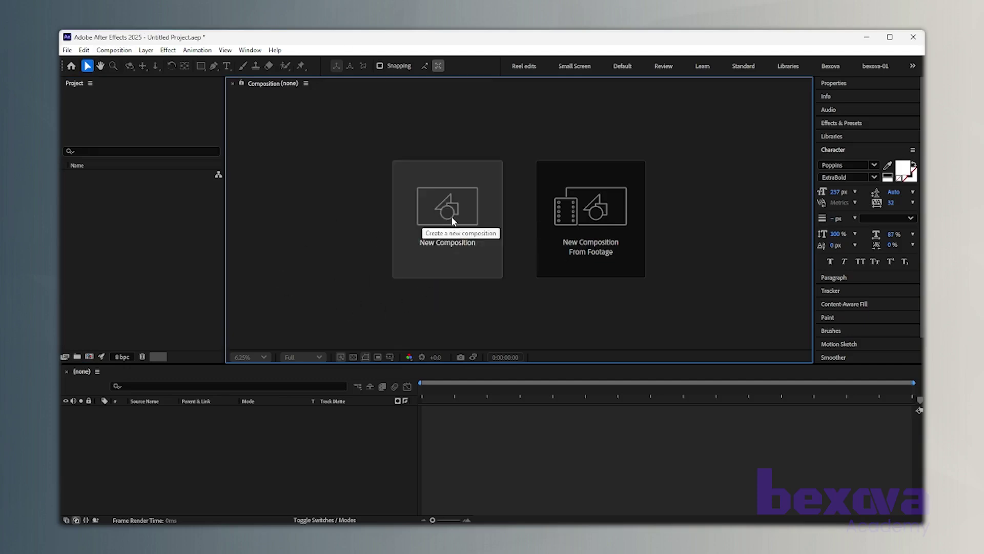
Step: Start a new composition and name it motion
left_click(451, 217)
left_click_drag(345, 118, 424, 98)
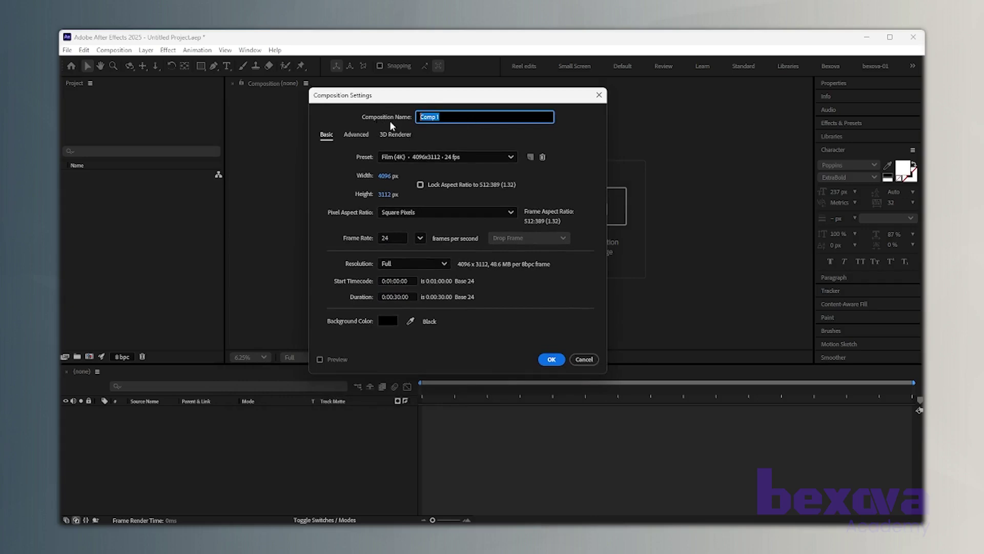
type("motion")
Step: Apply the HD 1920x1080 29.97 fps preset to the new composition
left_click(440, 157)
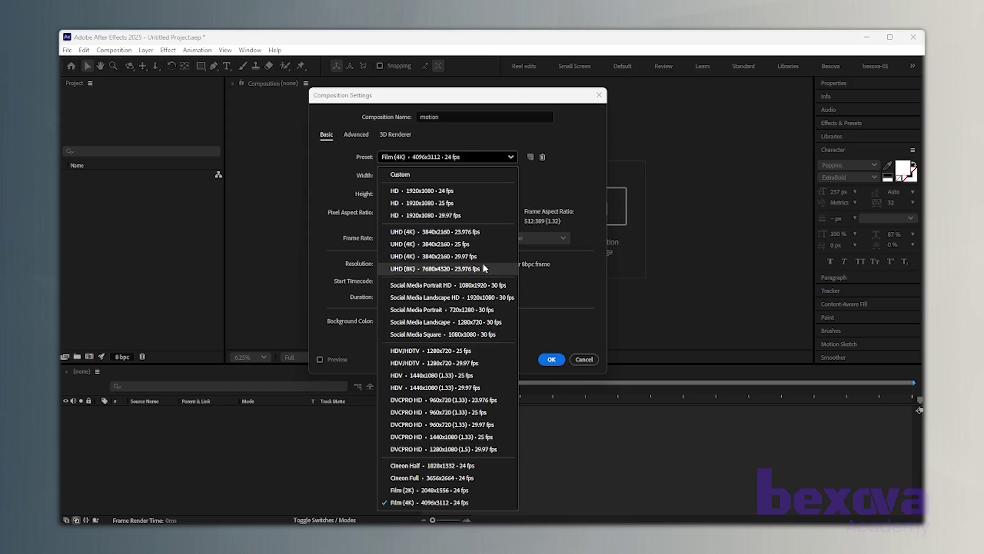
left_click(567, 179)
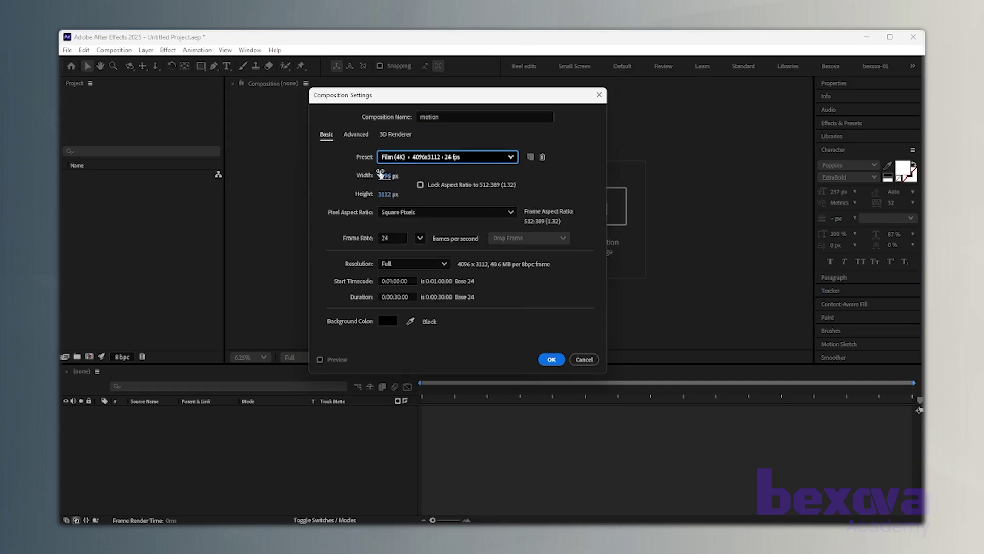
left_click(384, 176)
left_click(346, 184)
left_click(385, 176)
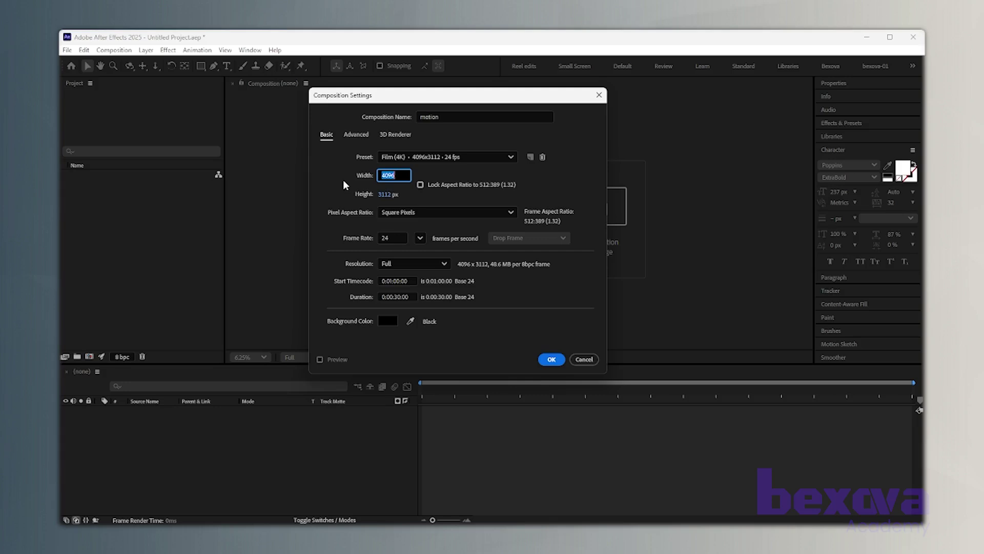
left_click(405, 156)
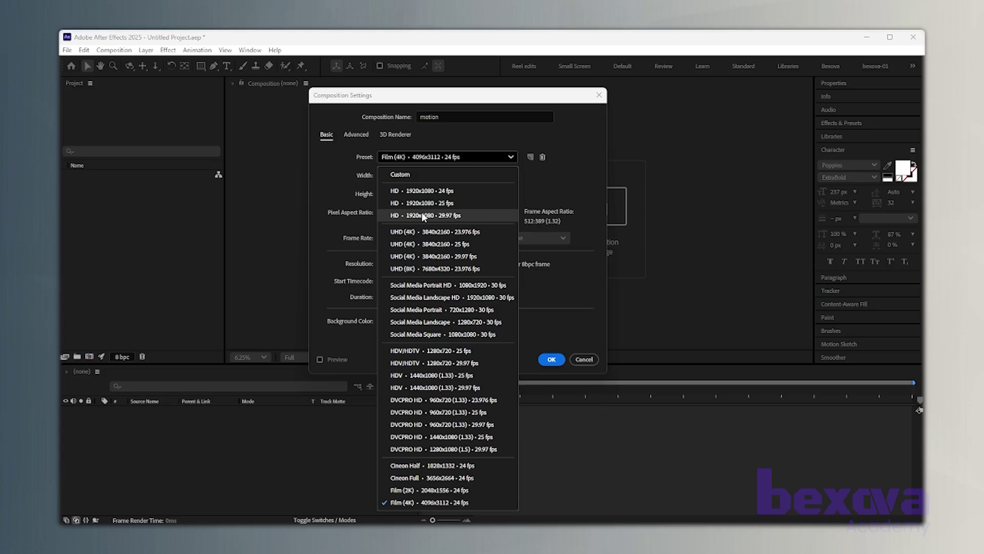
left_click(421, 214)
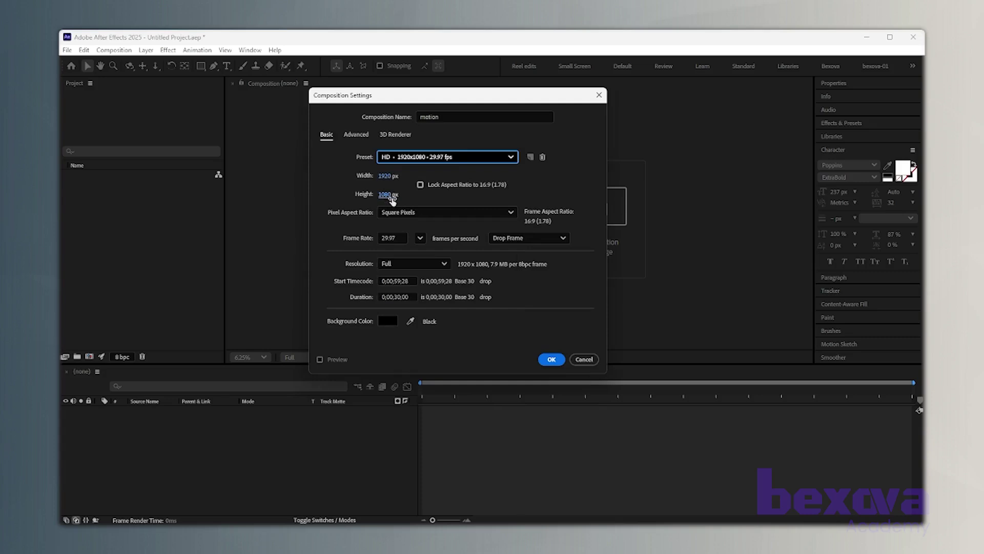
Step: Set the composition's height to 1920 px and its width to 1080 px for a portrait frame
left_click(387, 194)
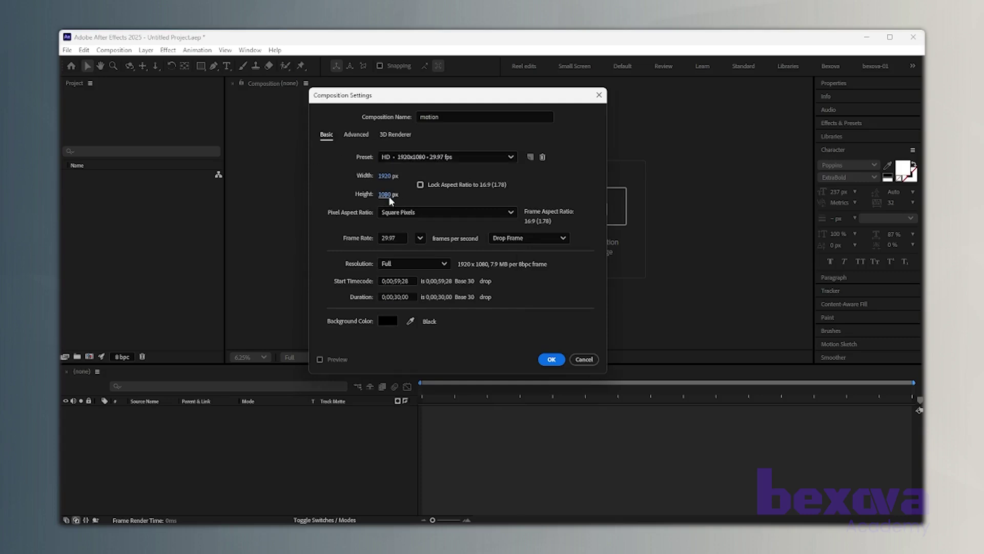
type("1920")
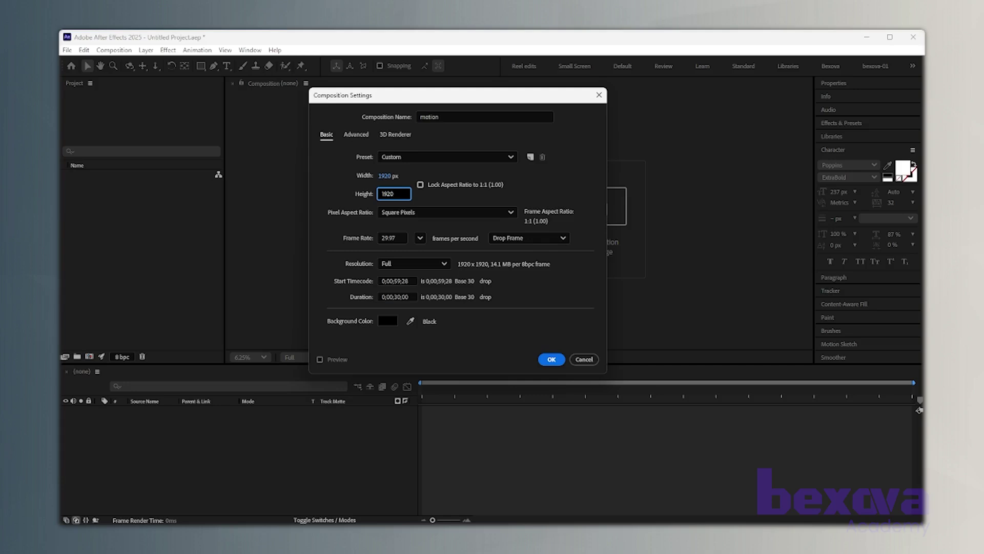
left_click(387, 175)
type("1080")
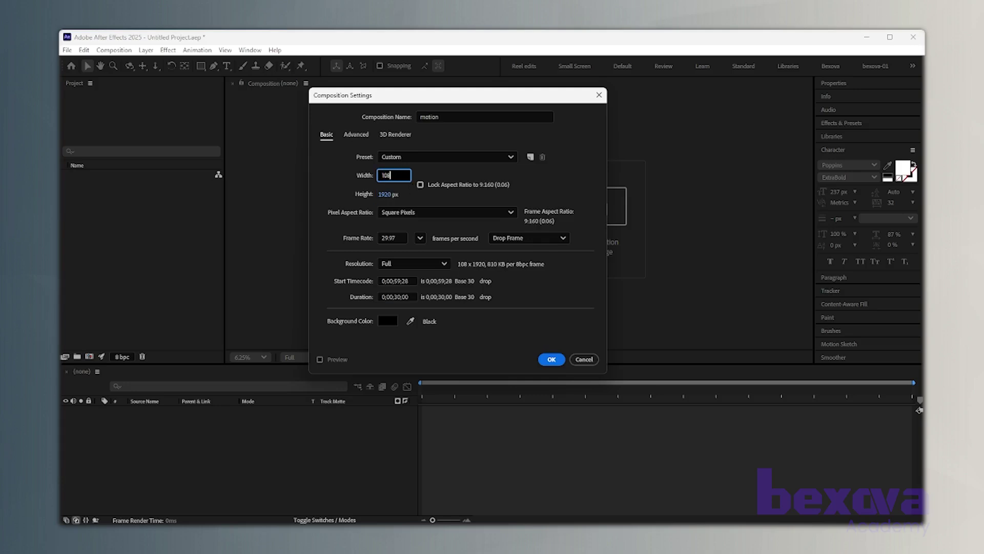
left_click(351, 183)
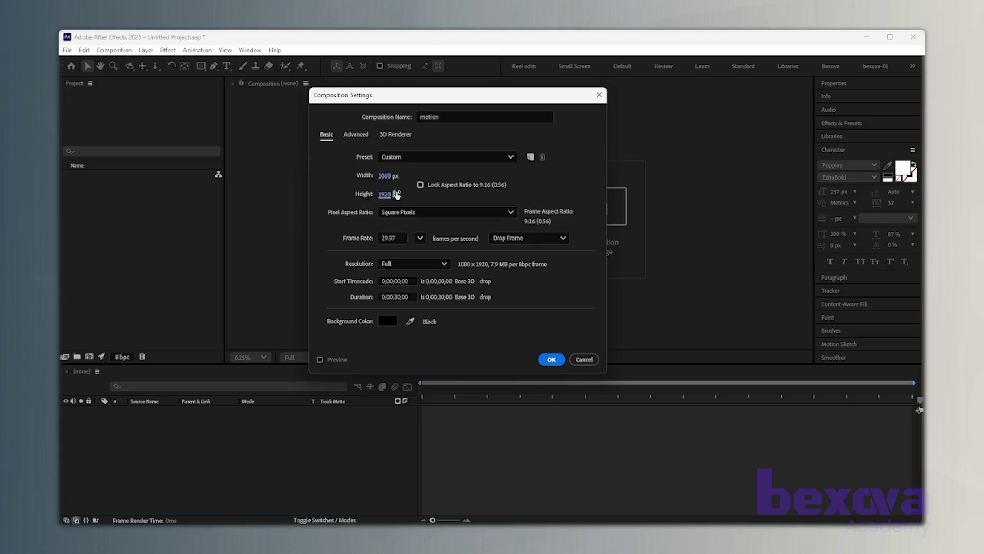
left_click(423, 160)
left_click(449, 160)
left_click(451, 160)
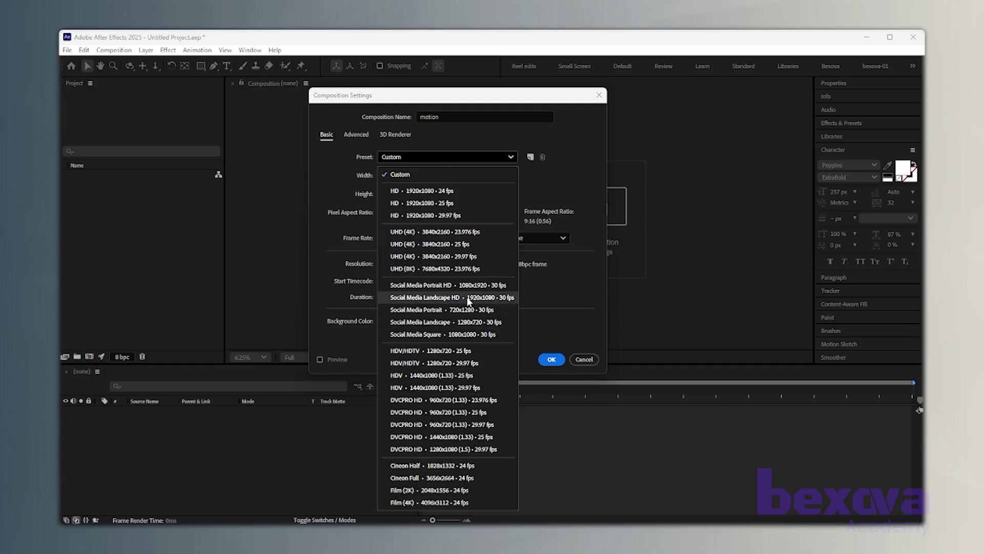
left_click(330, 167)
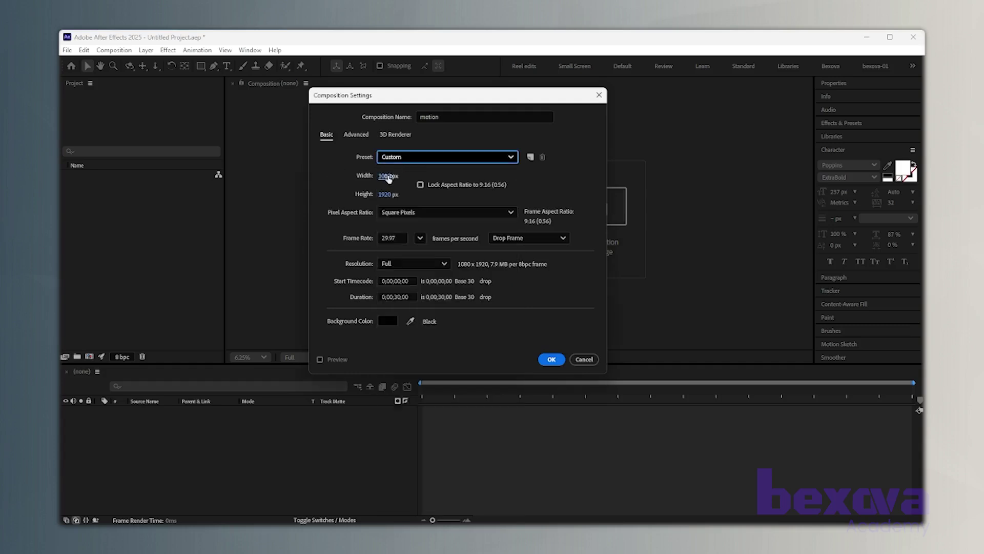
Step: Set the composition's width to 1920 px and its height to 1080 px for a landscape frame
left_click(388, 176)
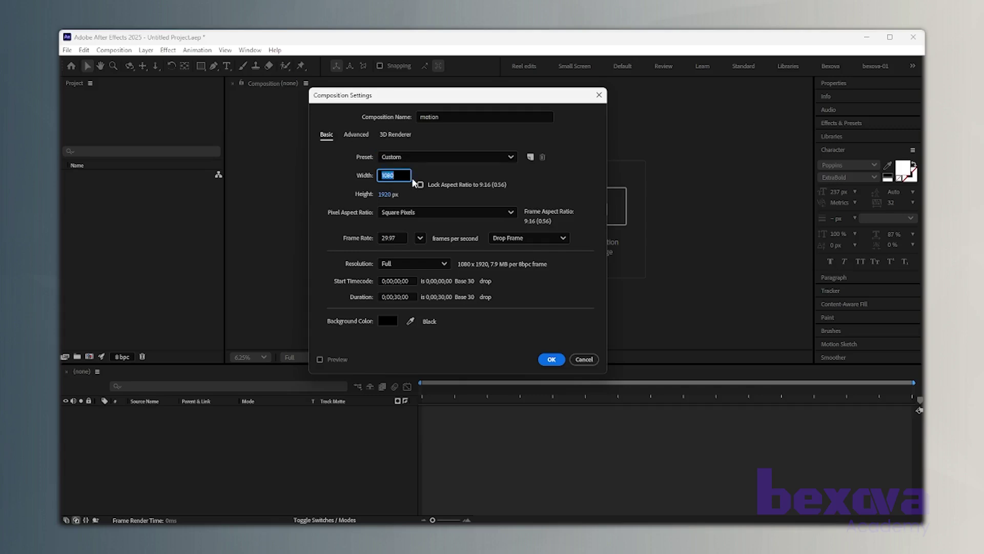
type("1920")
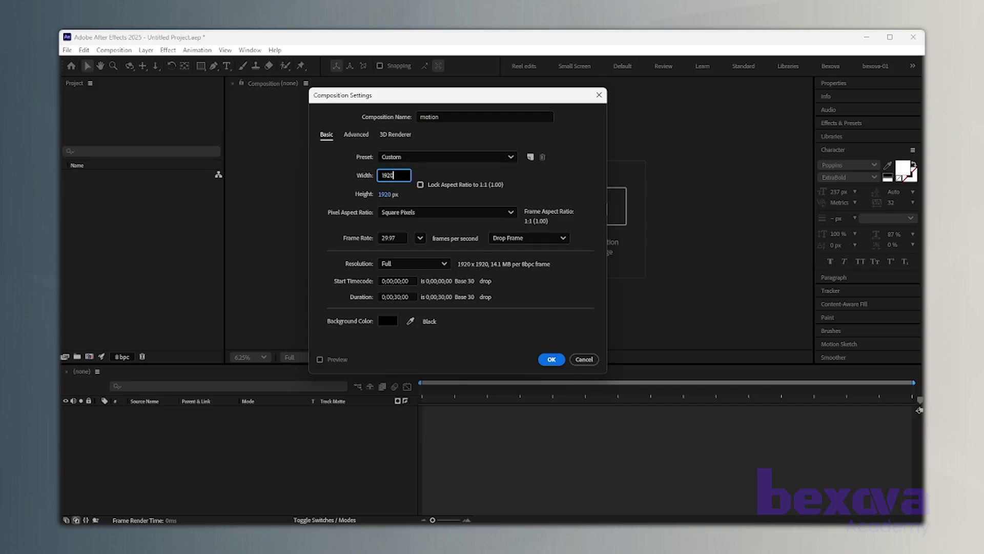
left_click(389, 194)
type("1080")
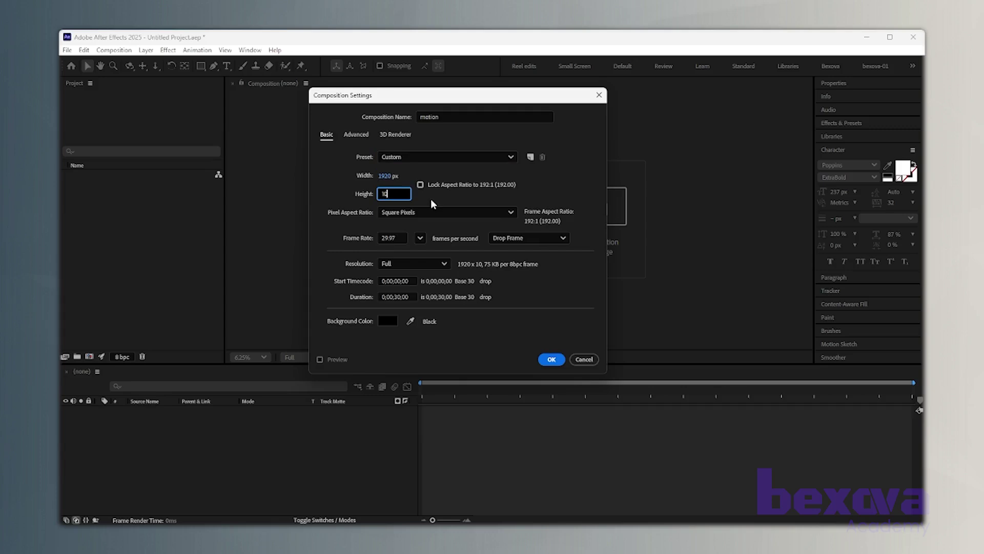
left_click(342, 179)
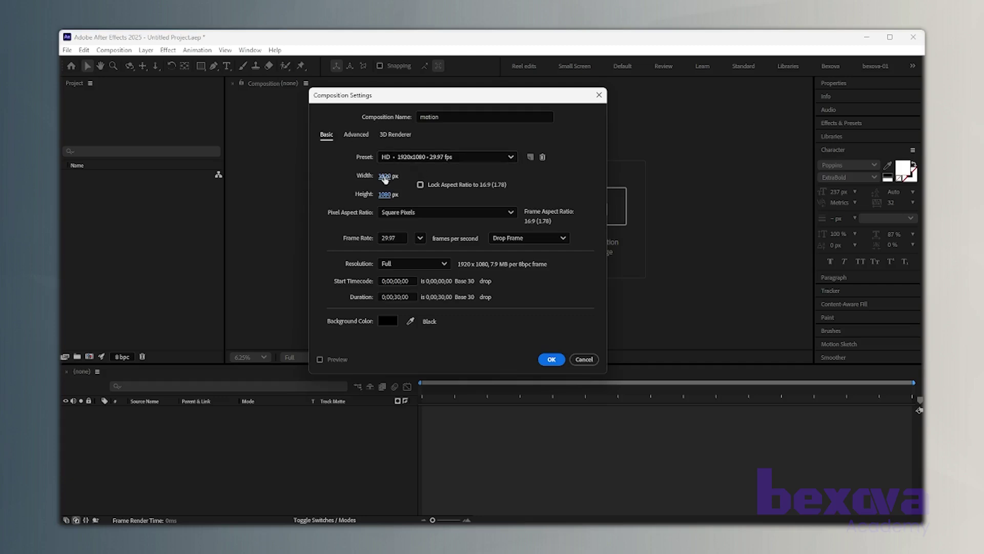
Step: Set the composition's width to 1080 px and its height to 1920 px
left_click(384, 176)
type("1")
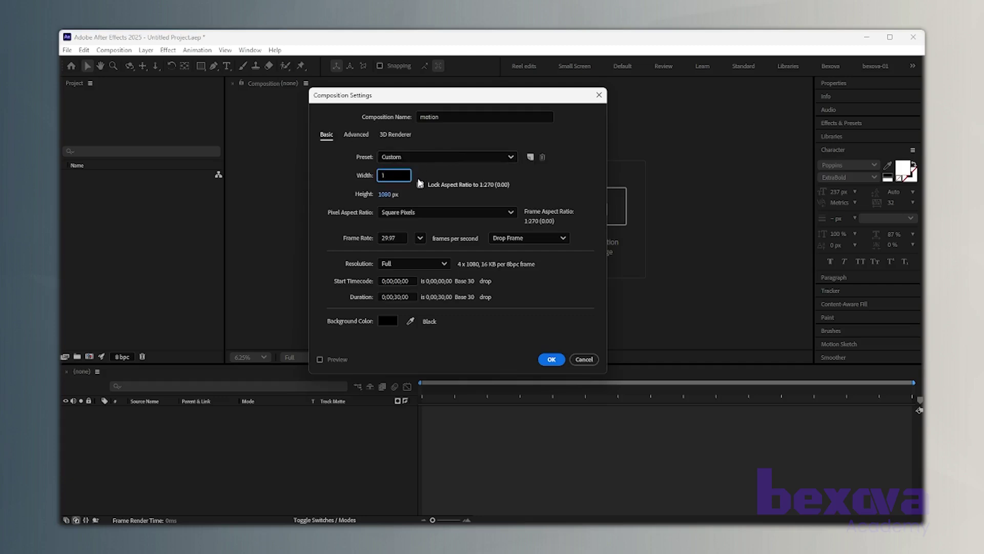
type("080")
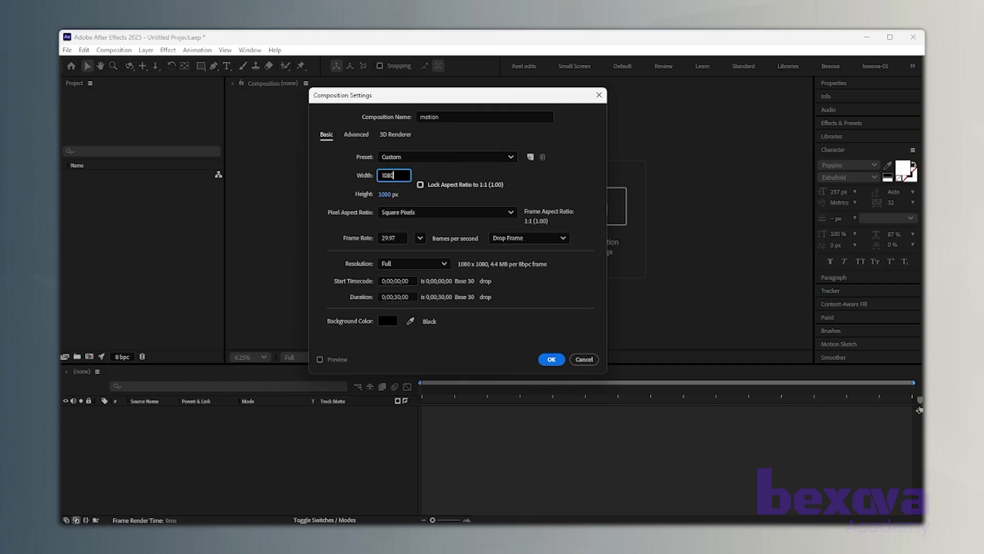
left_click(384, 196)
type("1920")
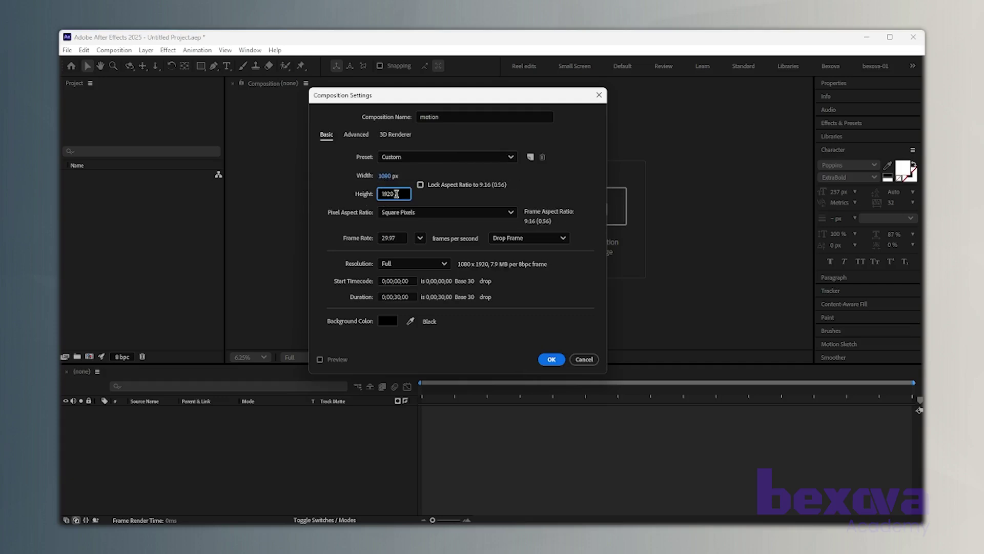
key("Return")
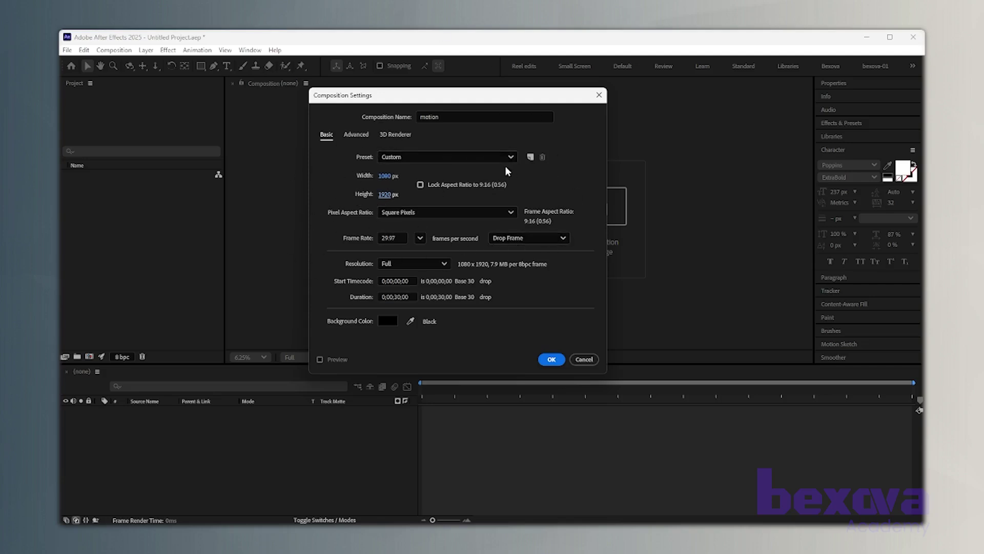
Step: Save the current composition settings as a preset named insta and choose it from the saved presets
left_click(530, 159)
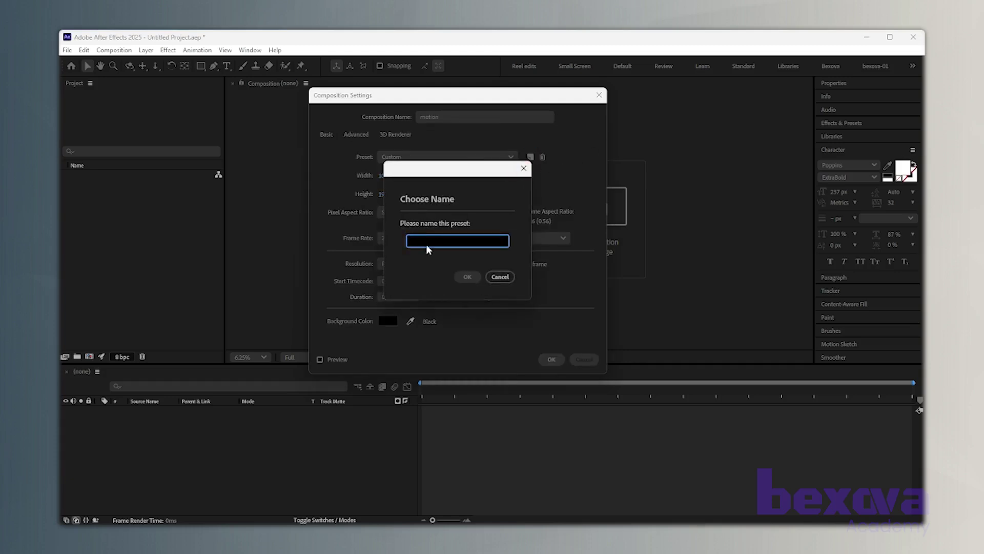
type("Insta")
left_click(467, 278)
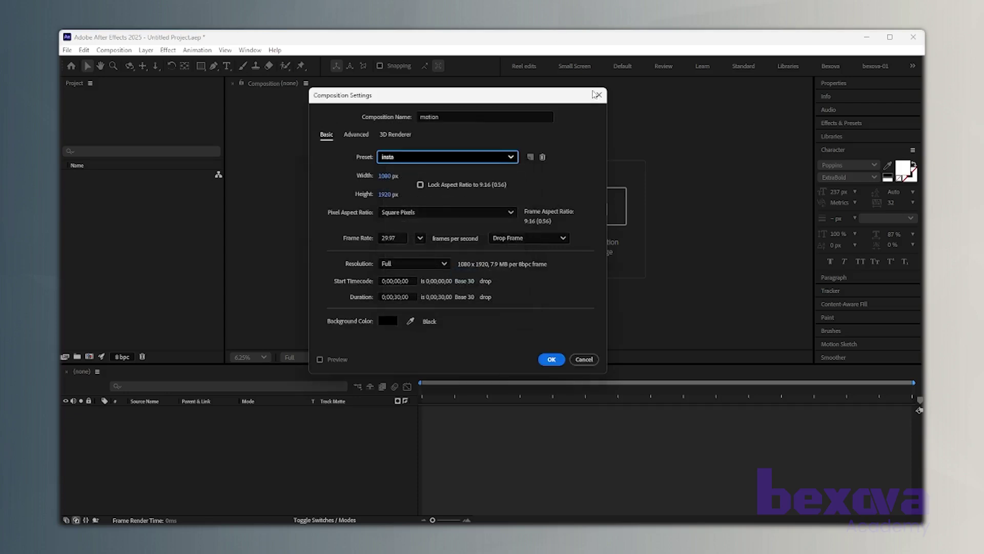
left_click(512, 157)
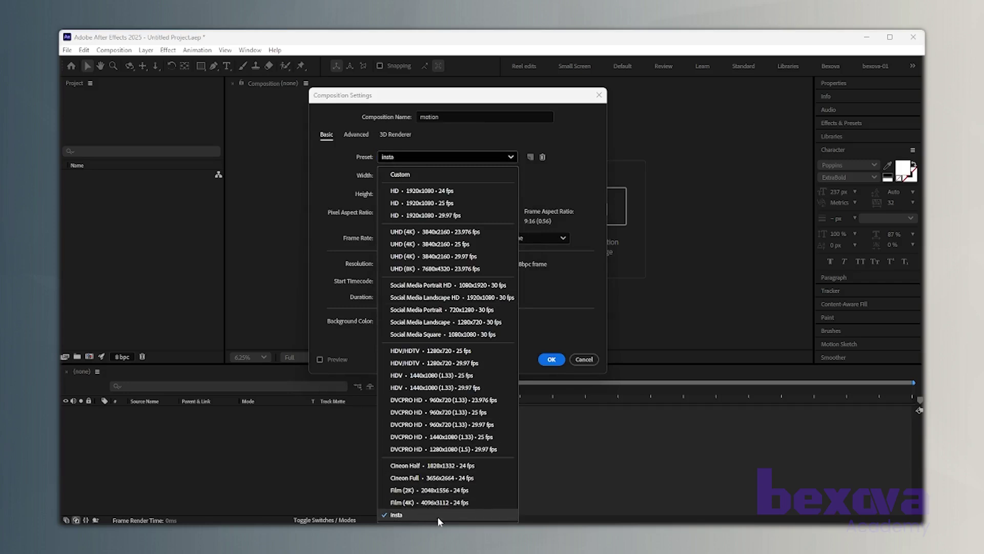
left_click(452, 513)
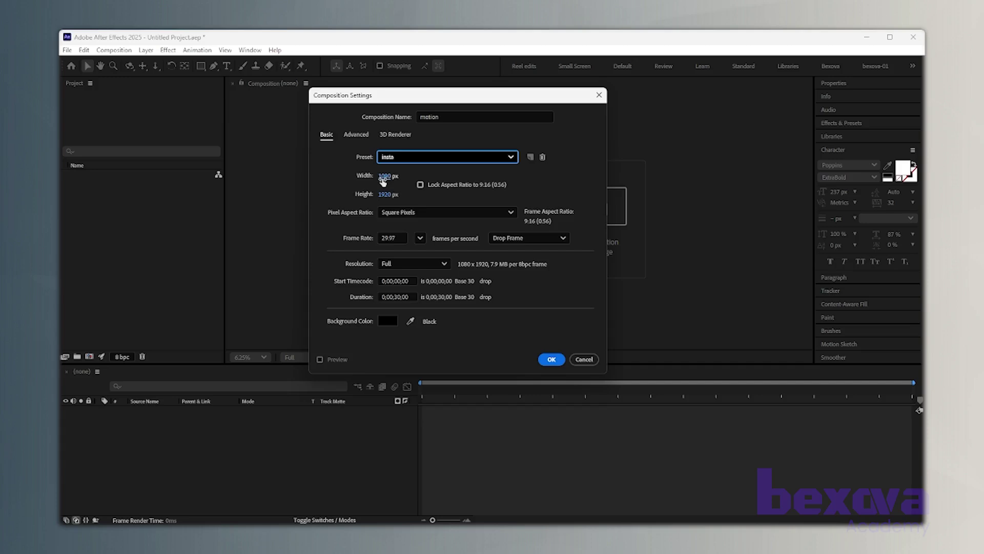
left_click(510, 157)
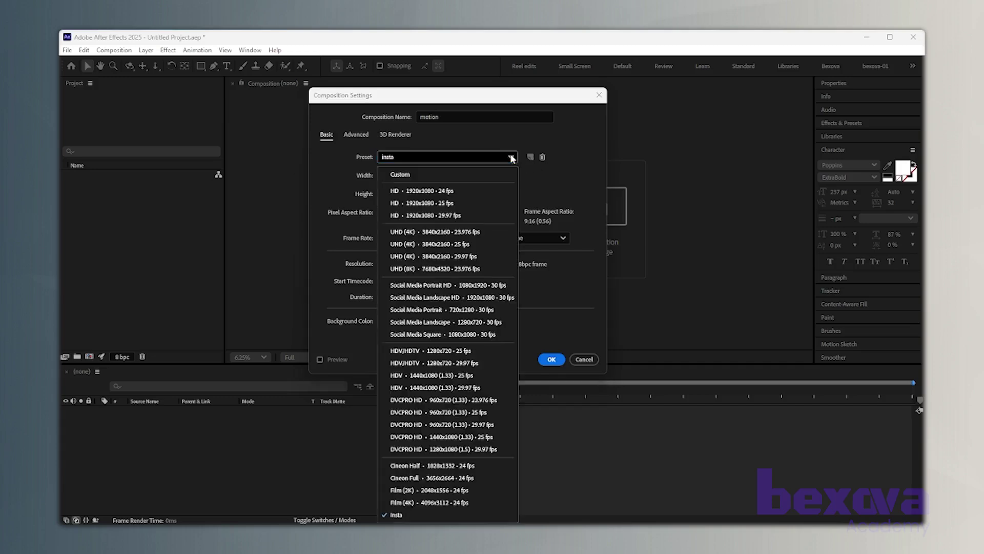
left_click(564, 184)
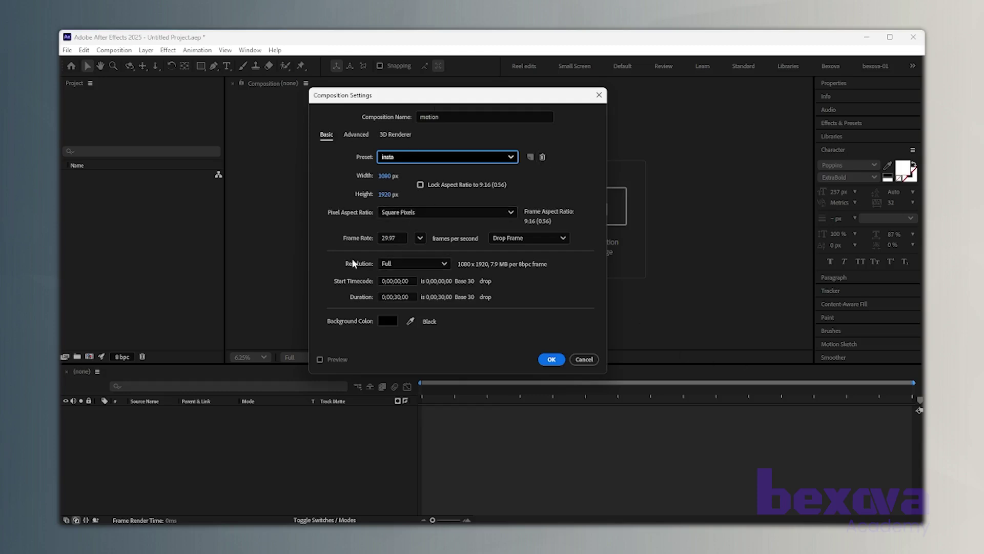
left_click_drag(399, 236, 371, 239)
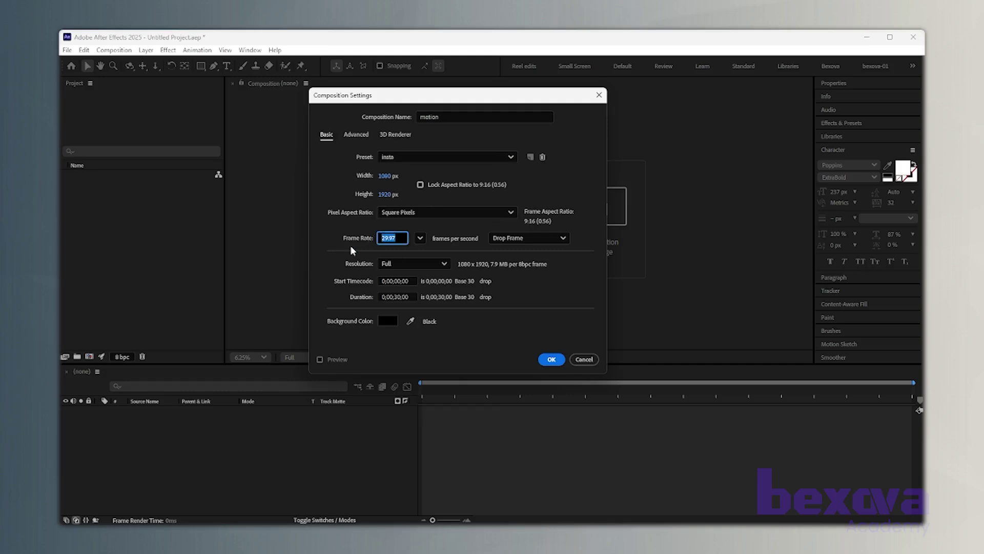
left_click(421, 238)
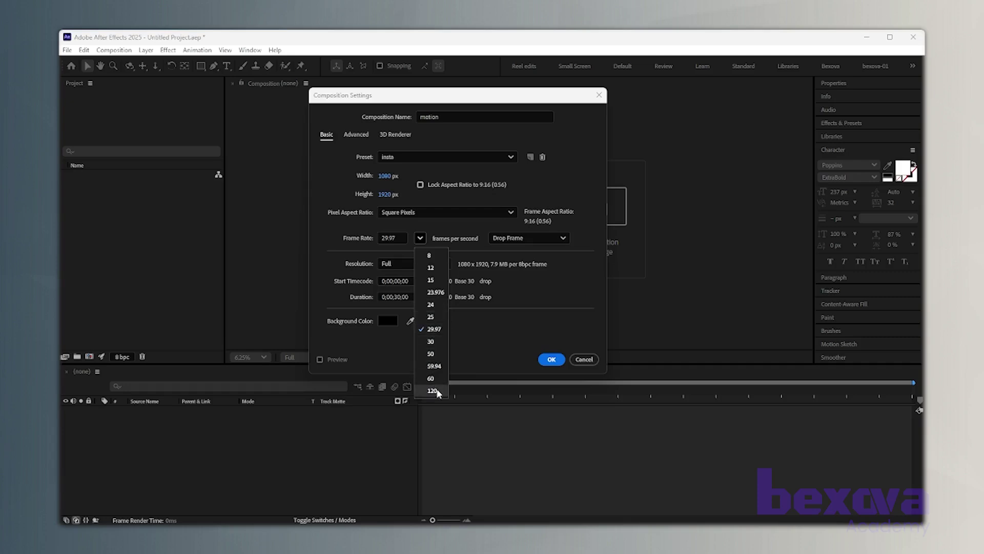
left_click(536, 291)
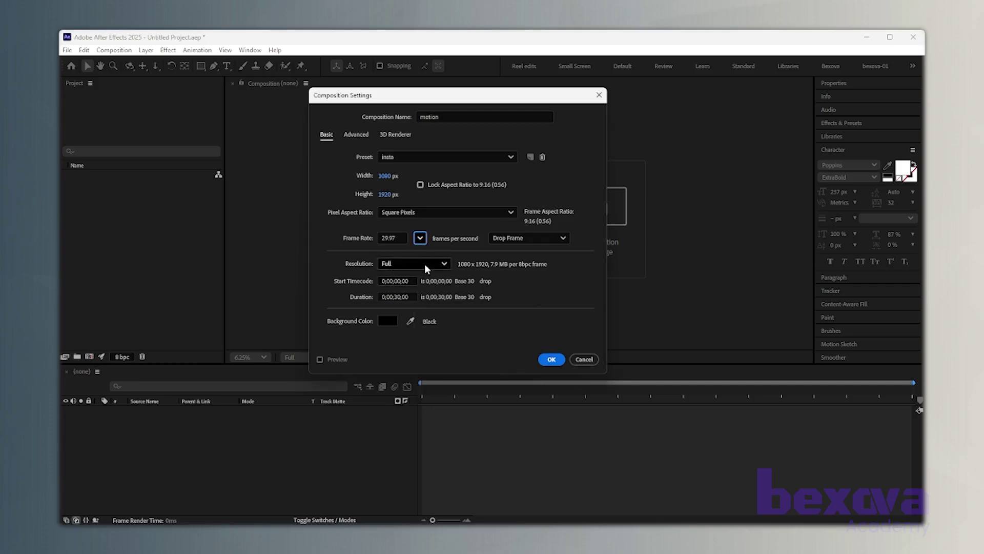
left_click(443, 264)
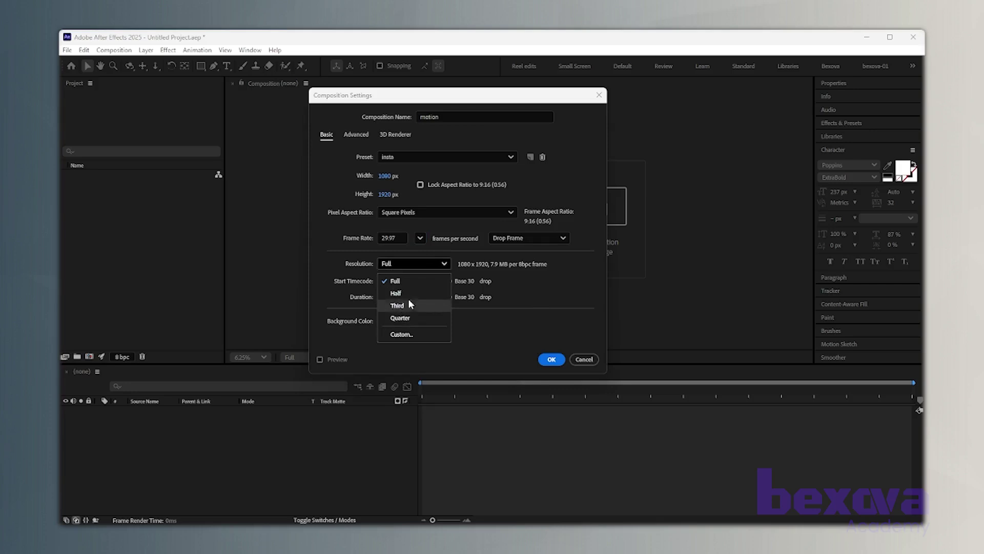
left_click(540, 276)
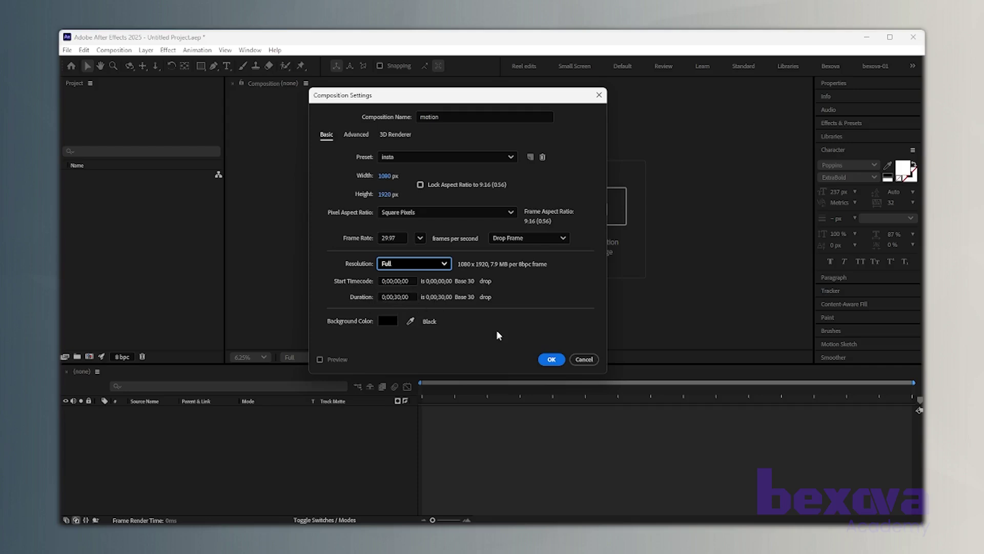
left_click_drag(398, 298, 394, 298)
left_click(410, 297)
mouse_move(409, 295)
left_mouse_down()
mouse_move(404, 309)
mouse_move(394, 290)
left_mouse_up()
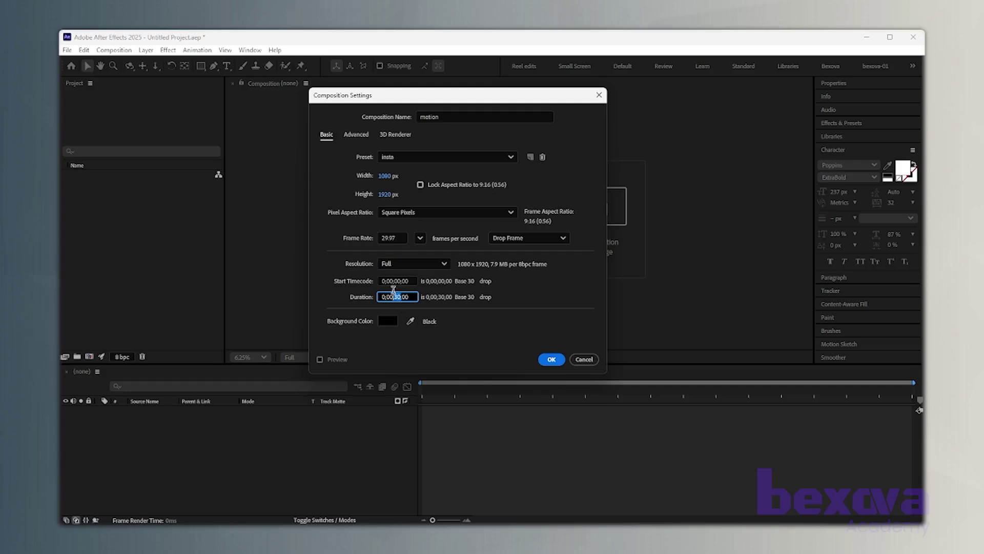
left_click_drag(393, 295, 386, 295)
left_click(352, 283)
Step: Try 10 as the composition's start timecode and reset it to zero
left_click(397, 281)
type("10")
left_click(475, 303)
left_click(398, 281)
key("BackSpace")
left_click(528, 285)
Step: Confirm black (000000) as the composition's background color and create the composition with the current settings
left_click(387, 321)
left_click_drag(246, 364, 130, 490)
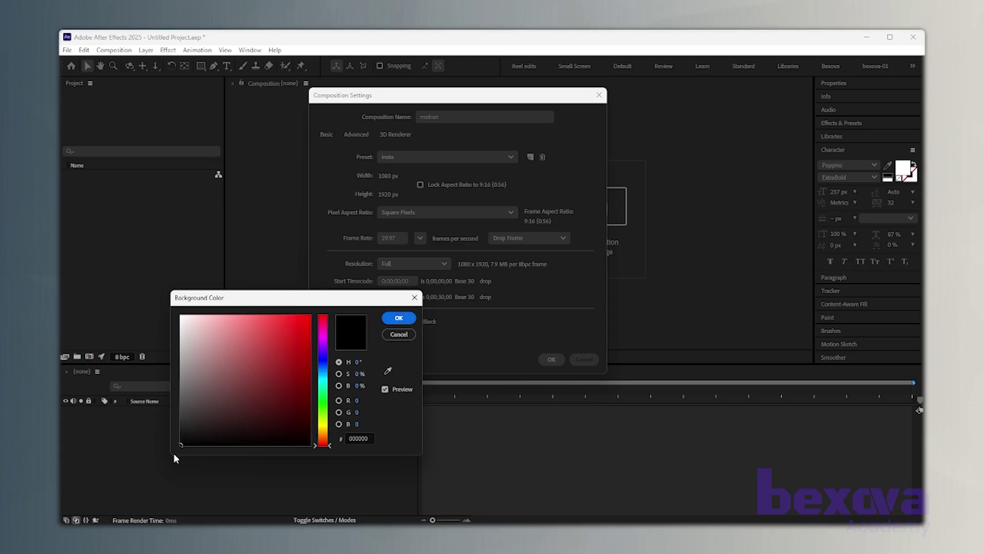
left_click_drag(281, 333, 95, 469)
left_click(369, 438)
left_click(359, 438)
left_click(399, 319)
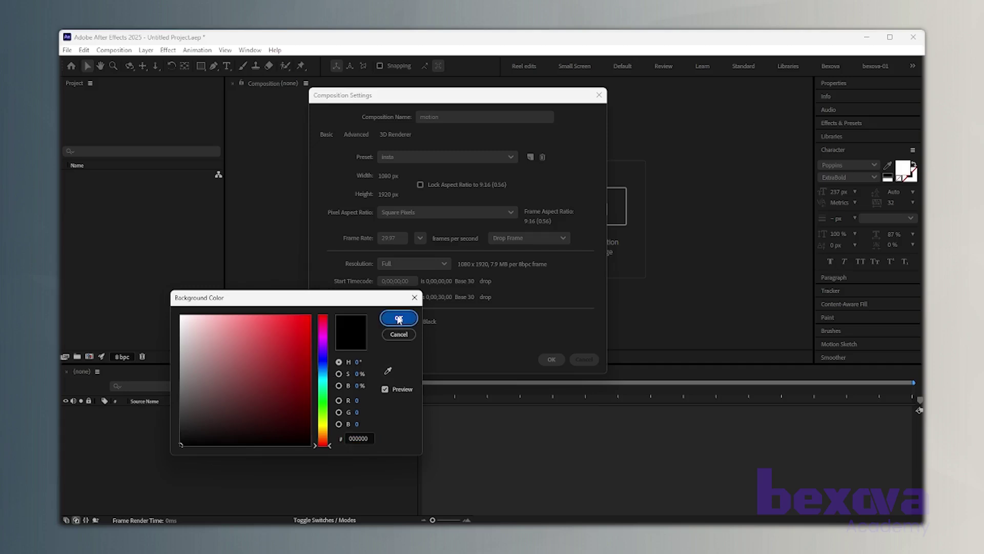
left_click(398, 319)
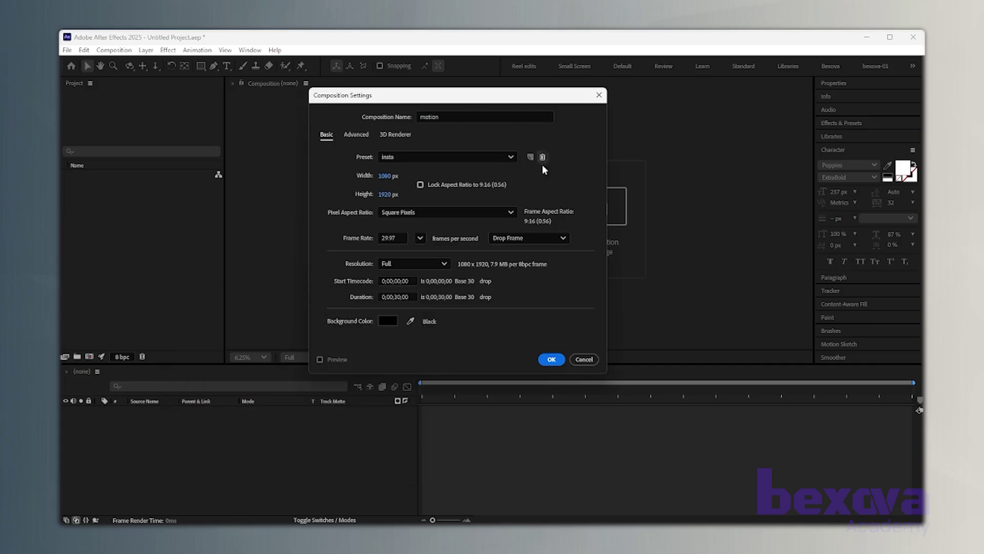
left_click(554, 360)
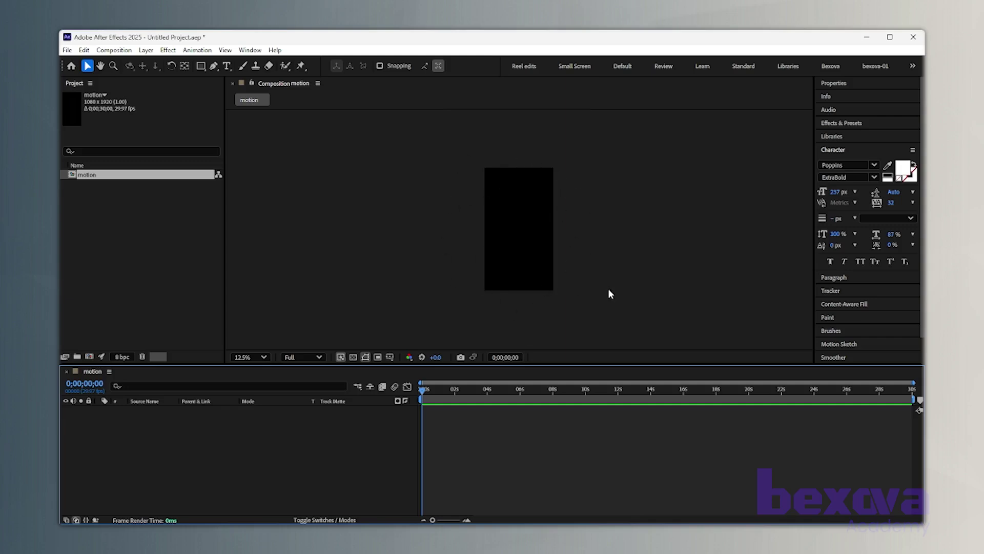
Step: Scrub the current-time indicator between the timeline's start and end to check the composition's time range, finishing at the start
mouse_move(426, 389)
left_mouse_down()
mouse_move(923, 390)
mouse_move(420, 391)
left_mouse_up()
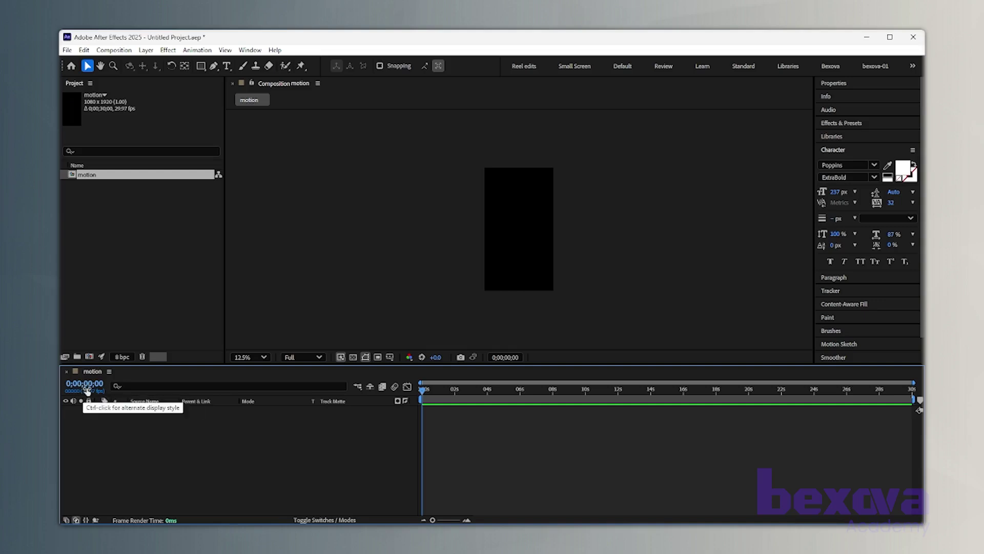
left_click_drag(423, 389, 913, 389)
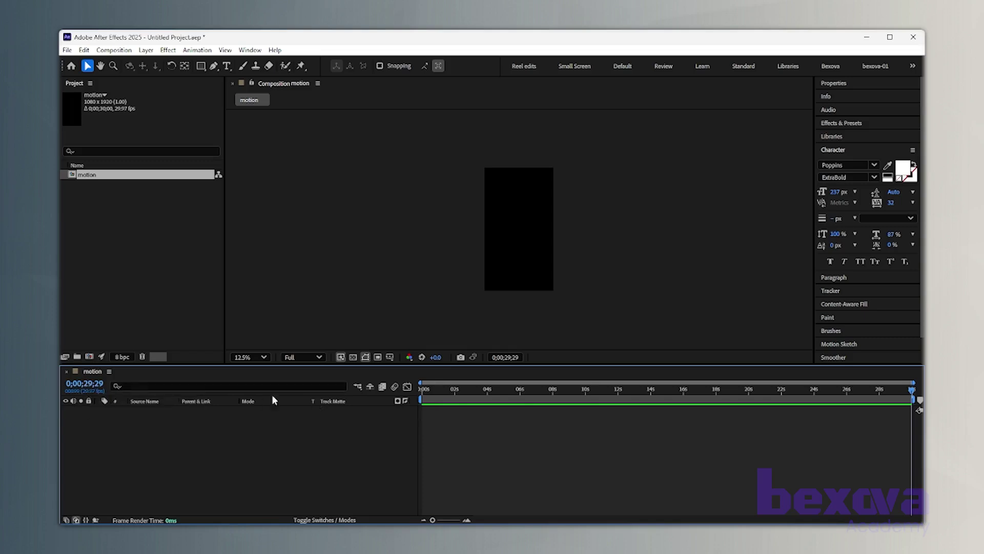
left_click(422, 390)
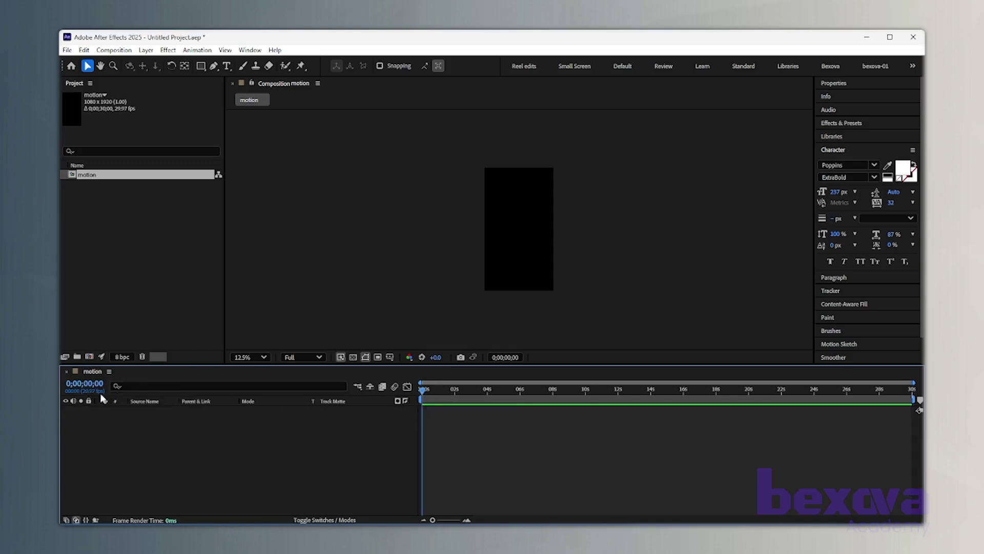
left_click_drag(435, 394, 834, 391)
key("End")
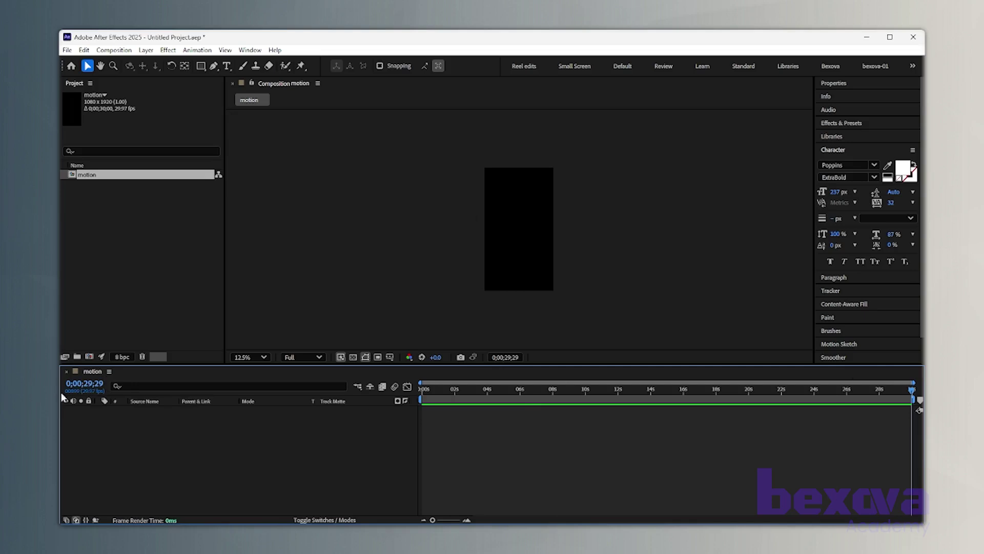
left_click_drag(456, 393, 421, 392)
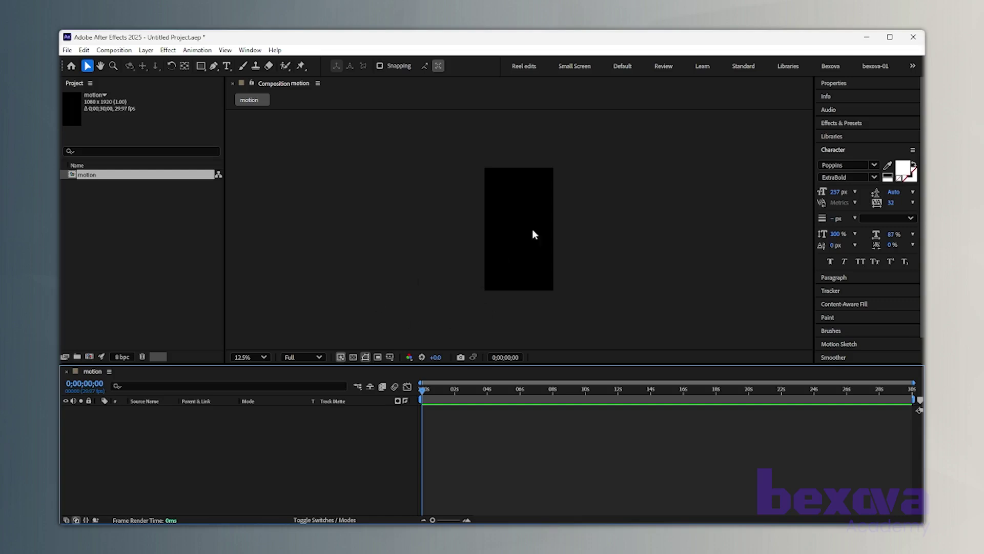
Step: Set the motion composition's start timecode to 0;00;10;00 and scrub the timeline to its end and back to its start
left_click_drag(543, 269, 525, 268)
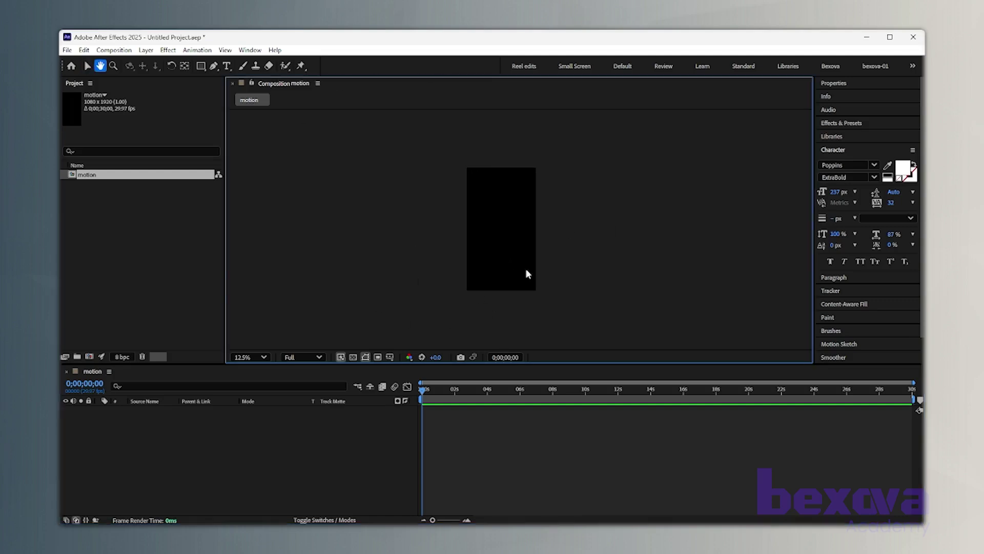
left_click(123, 51)
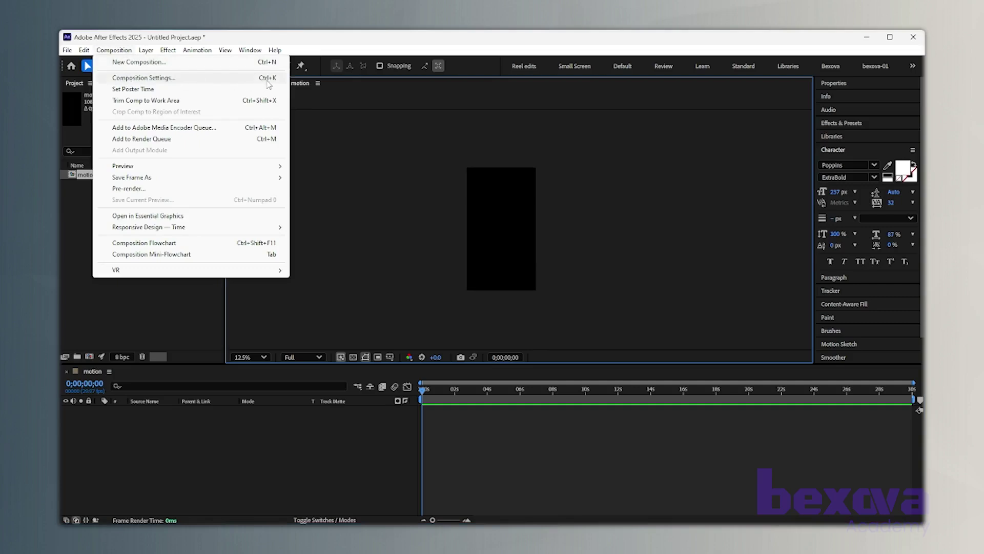
left_click(205, 79)
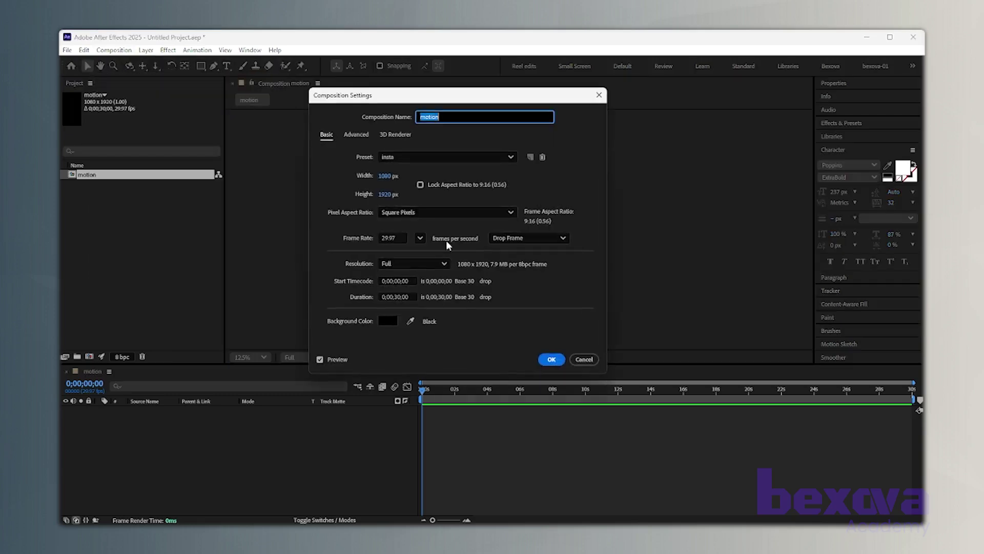
left_click_drag(485, 103, 472, 110)
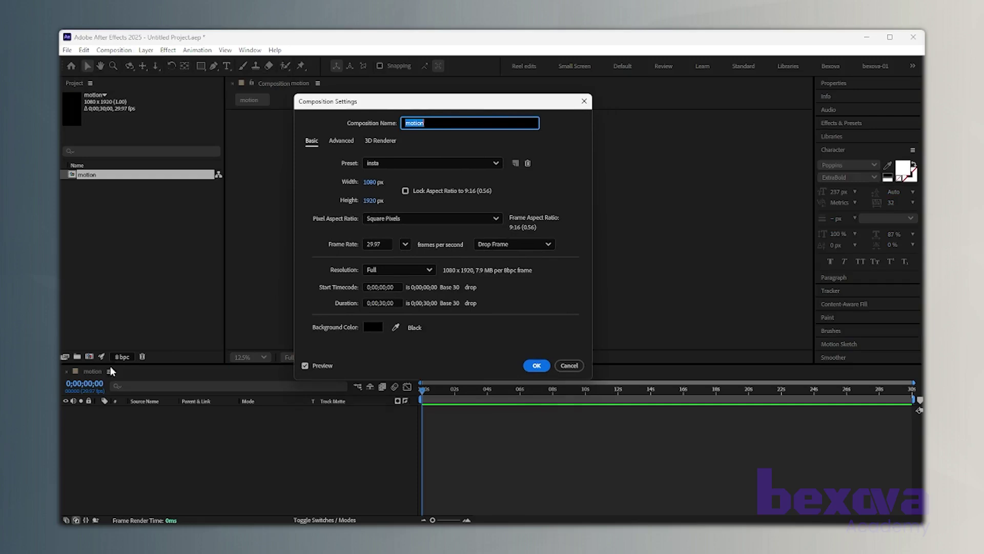
left_click_drag(511, 104, 562, 97)
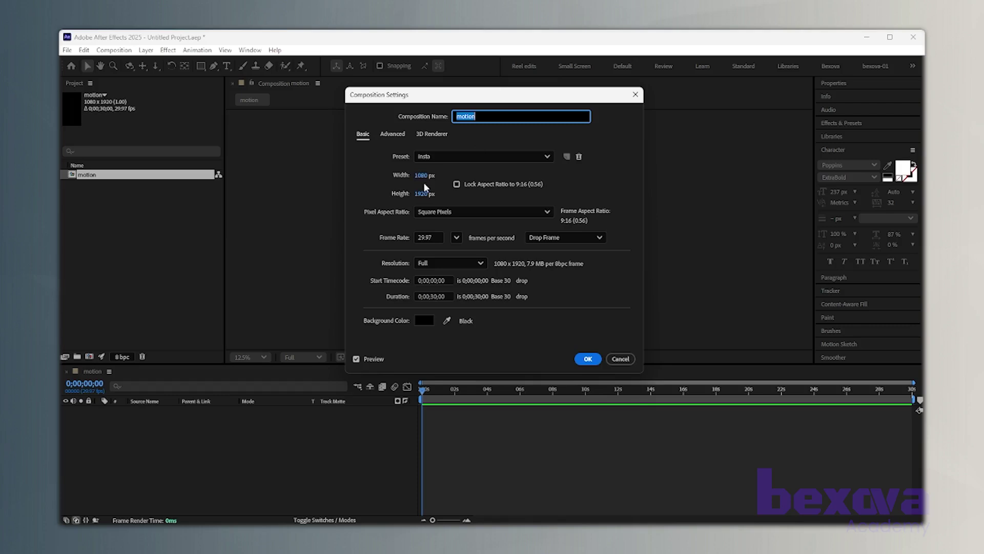
left_click(434, 281)
type("1")
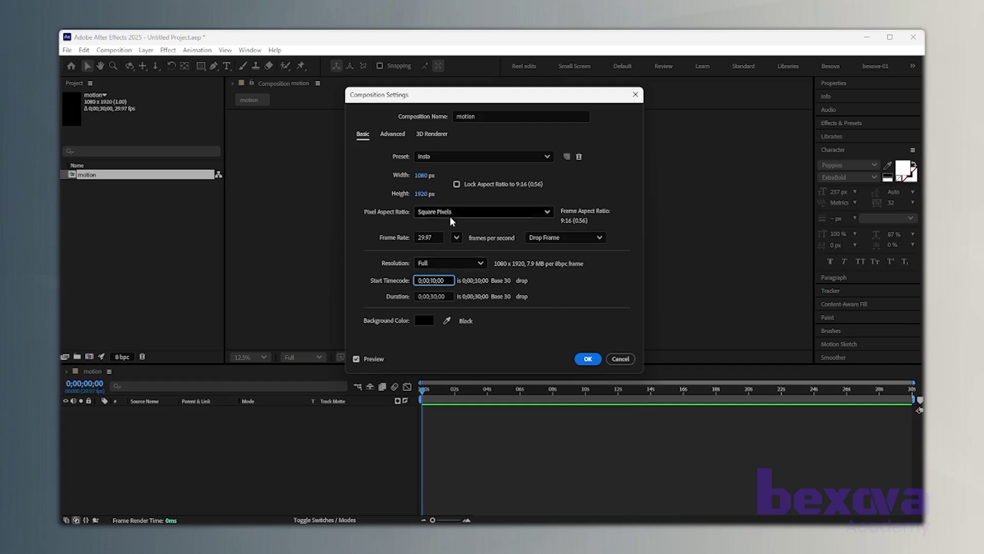
left_click(588, 359)
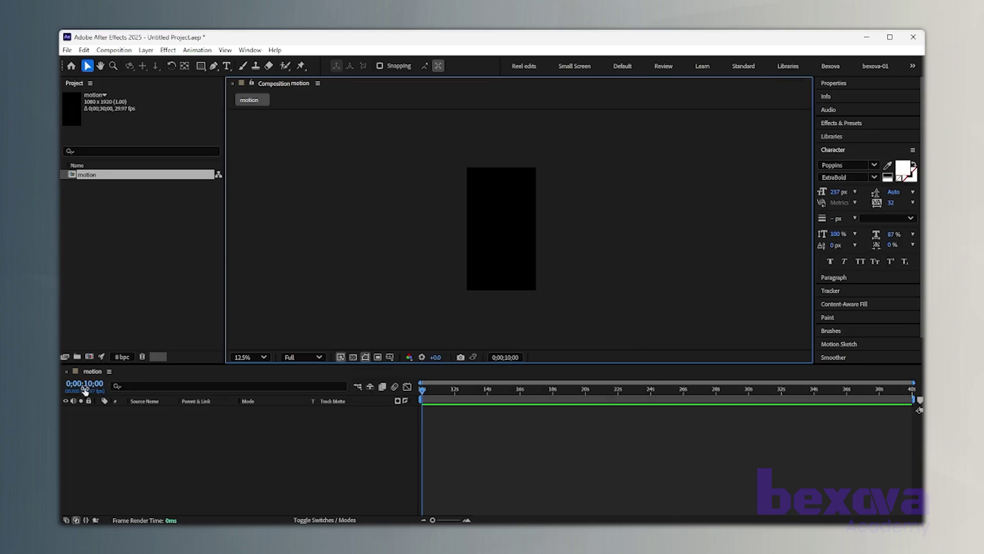
left_click_drag(423, 391, 915, 359)
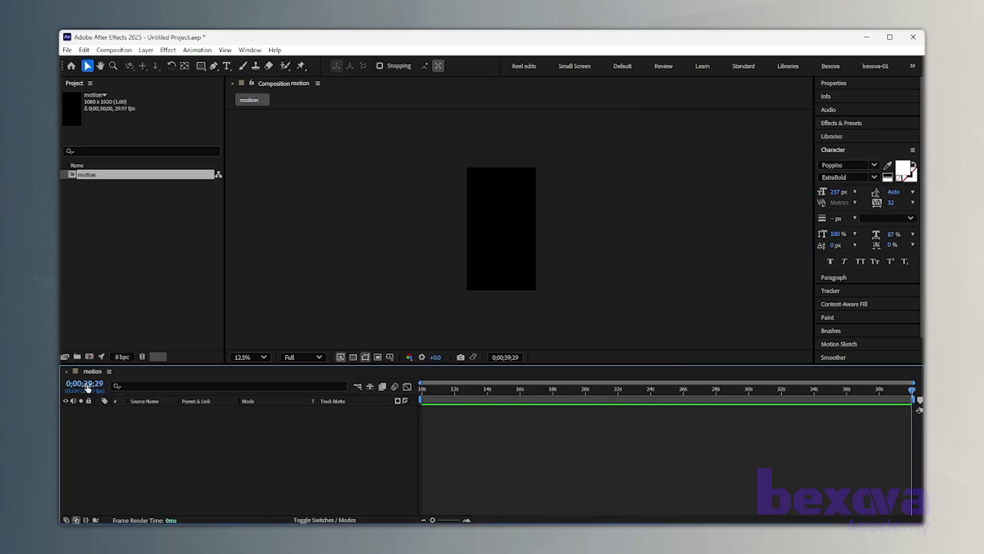
left_click_drag(420, 394, 395, 401)
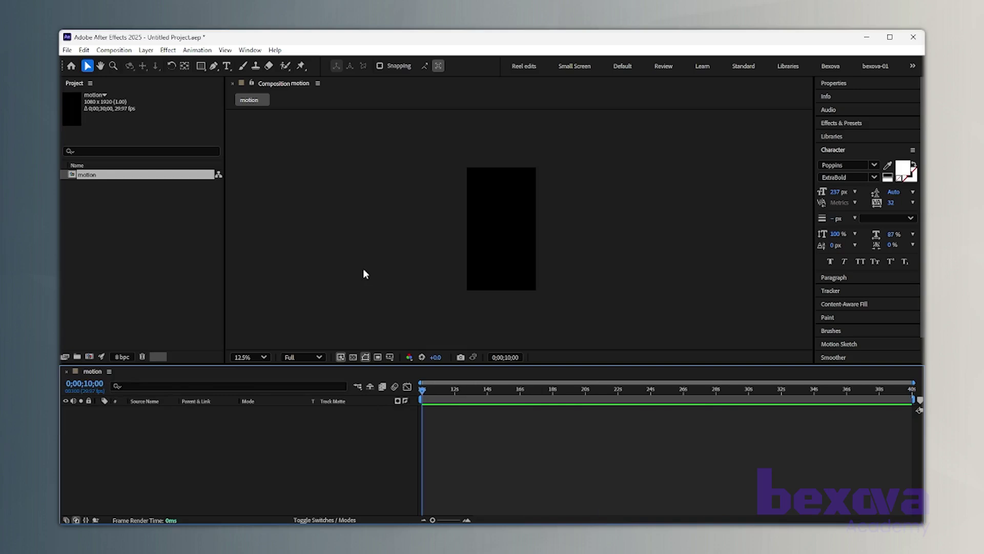
key("ctrl+k")
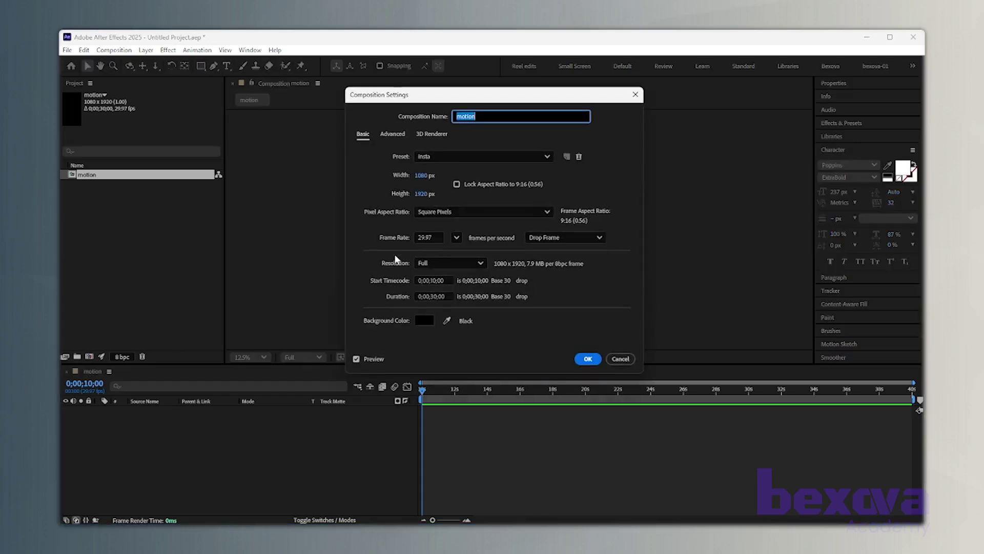
left_click(431, 298)
left_click(432, 280)
type("0")
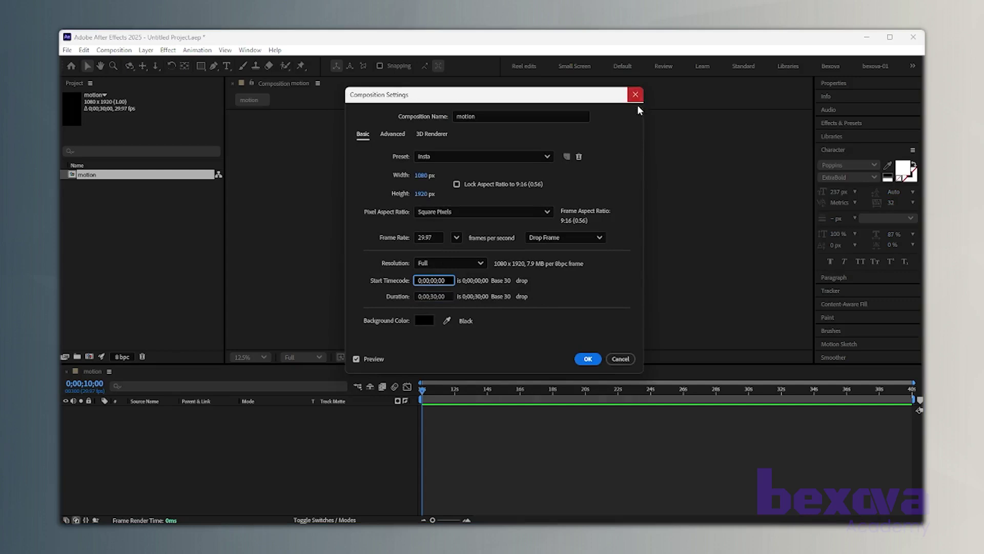
left_click(622, 358)
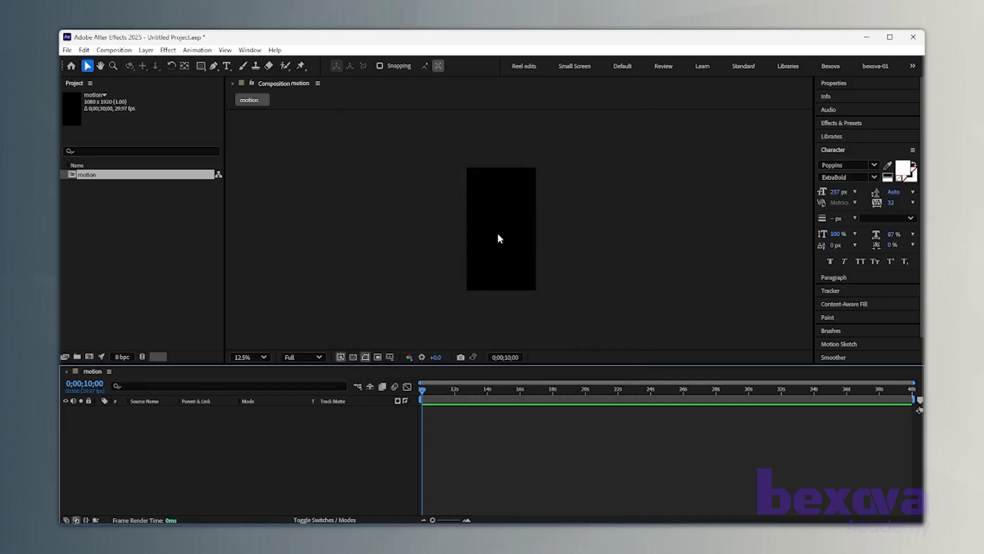
Step: Set the motion composition's start timecode to 0;00;00;00 and apply the settings
key("ctrl+k")
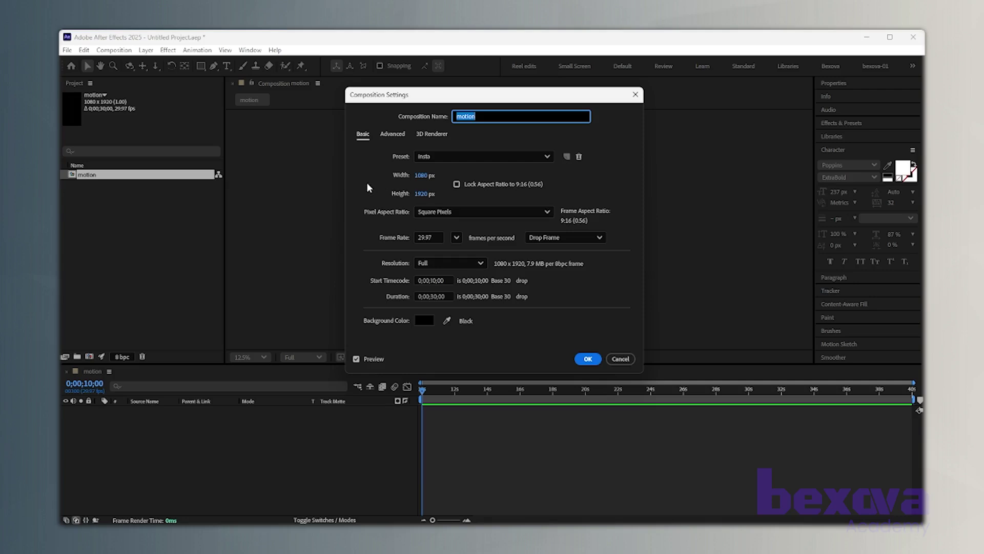
left_click(433, 281)
key("BackSpace")
type("0")
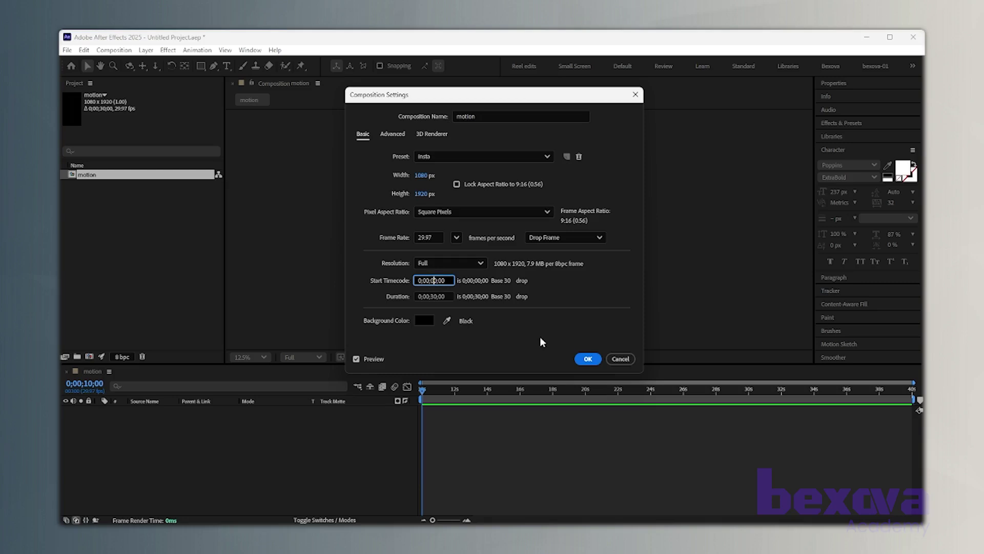
left_click(597, 361)
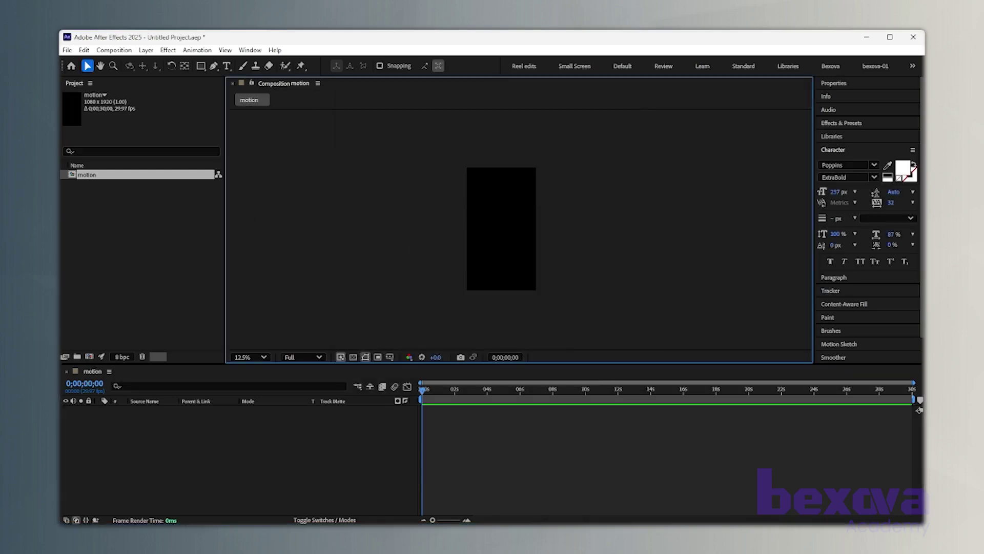
left_click_drag(423, 396, 429, 376)
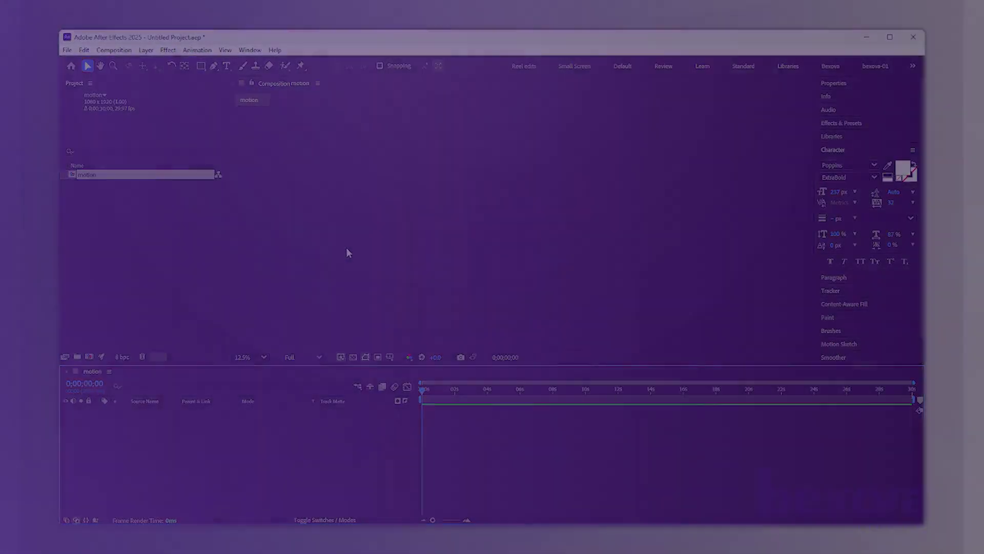